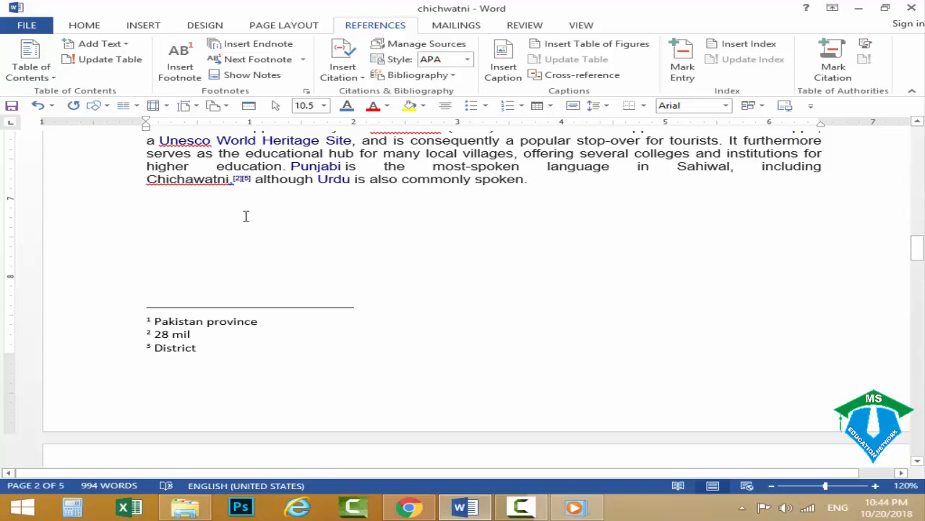
Delete the three captioned tables, Table 3, Table 4 and Table 5, together with their captions near the document's end.
scroll(246, 215, "up", 6)
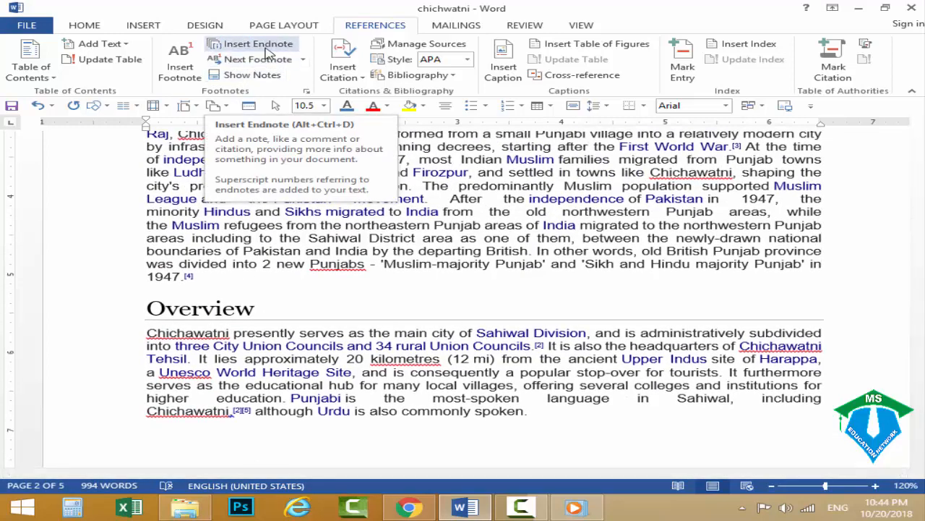
scroll(321, 239, "up", 12)
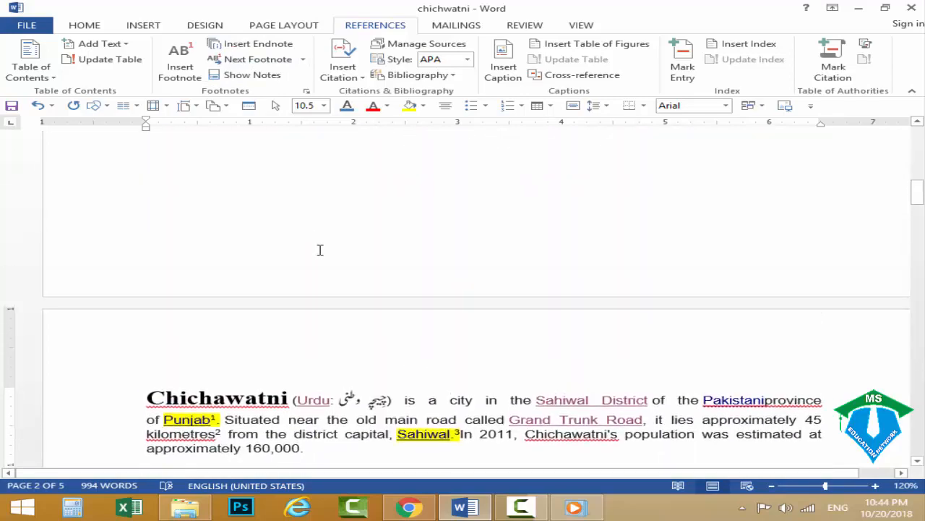
scroll(320, 250, "down", 5)
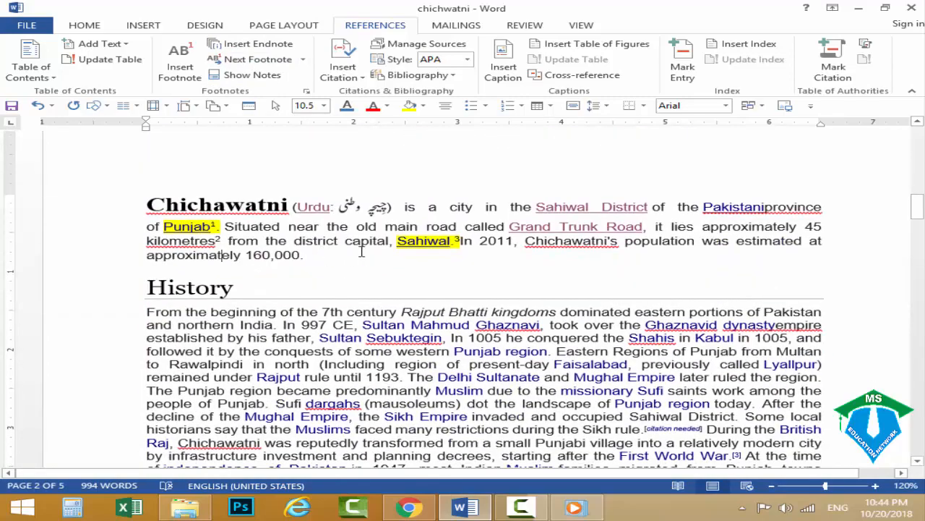
left_click_drag(917, 208, 920, 434)
scroll(452, 284, "up", 8)
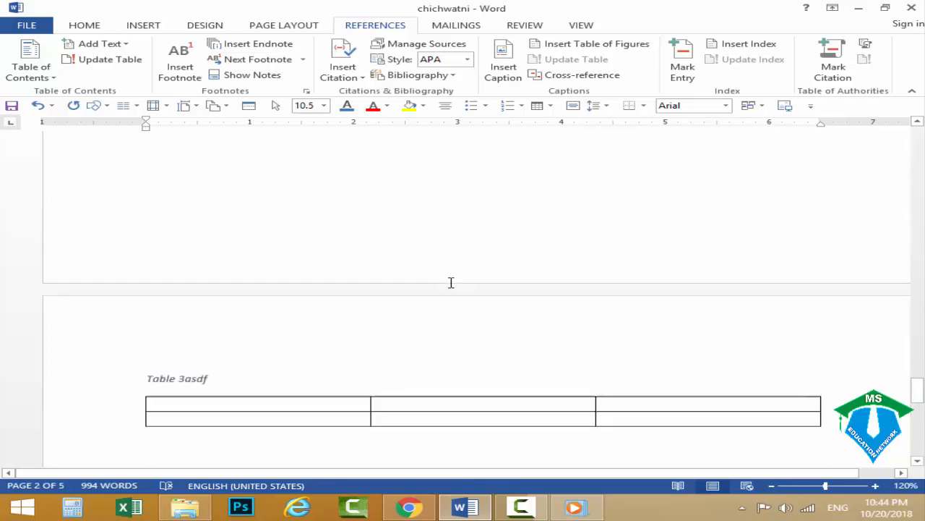
scroll(451, 281, "down", 12)
scroll(460, 283, "up", 3)
scroll(394, 325, "down", 2)
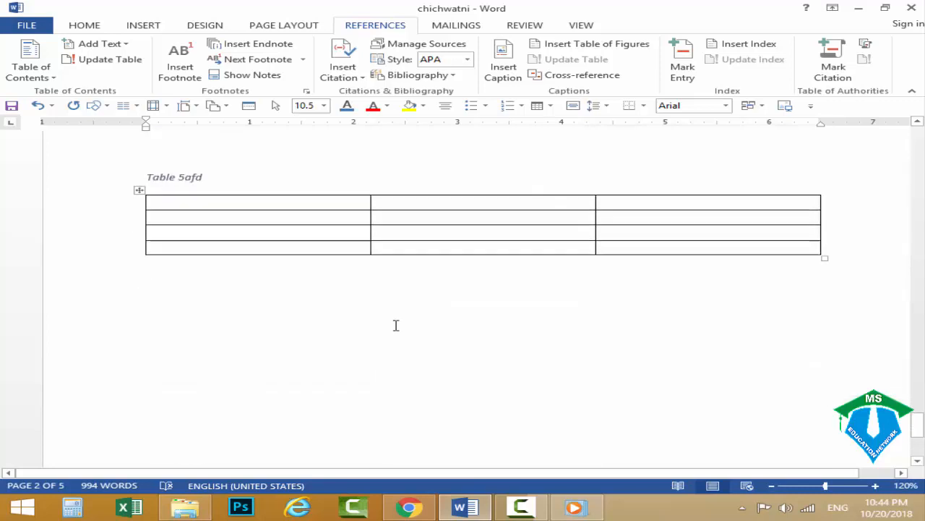
scroll(395, 325, "up", 5)
left_click_drag(174, 401, 138, 244)
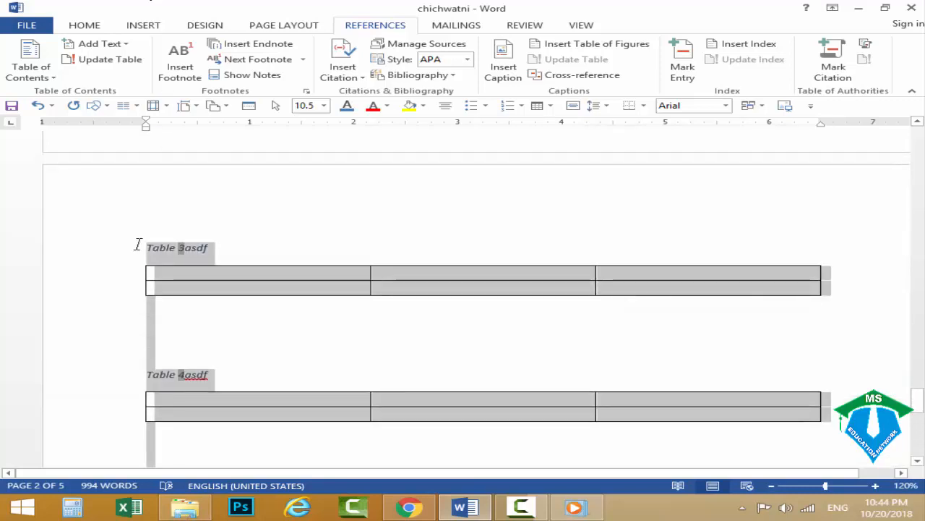
key("Delete")
Insert an endnote right after "Sahiwal." in the opening paragraph and enter "Chichawatni" as its text.
left_click_drag(923, 412, 924, 152)
scroll(434, 322, "down", 6)
scroll(426, 315, "up", 5)
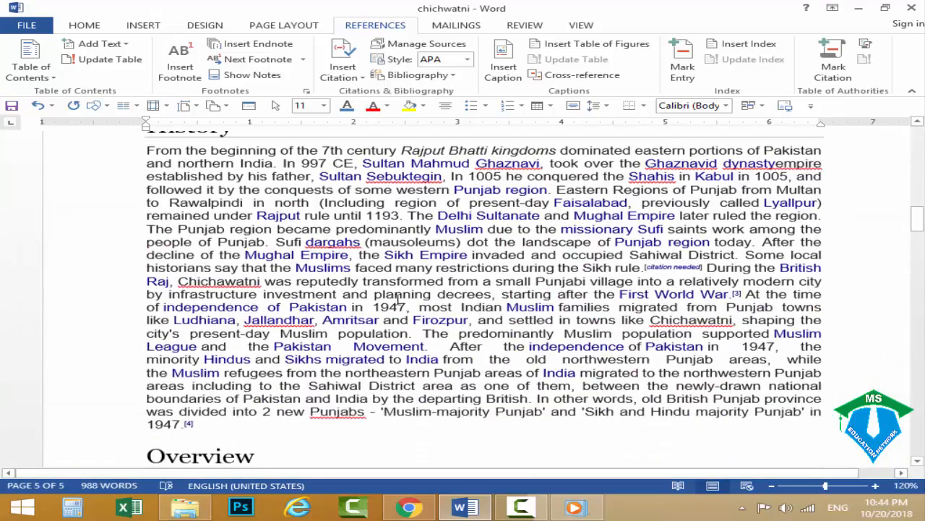
scroll(260, 283, "up", 3)
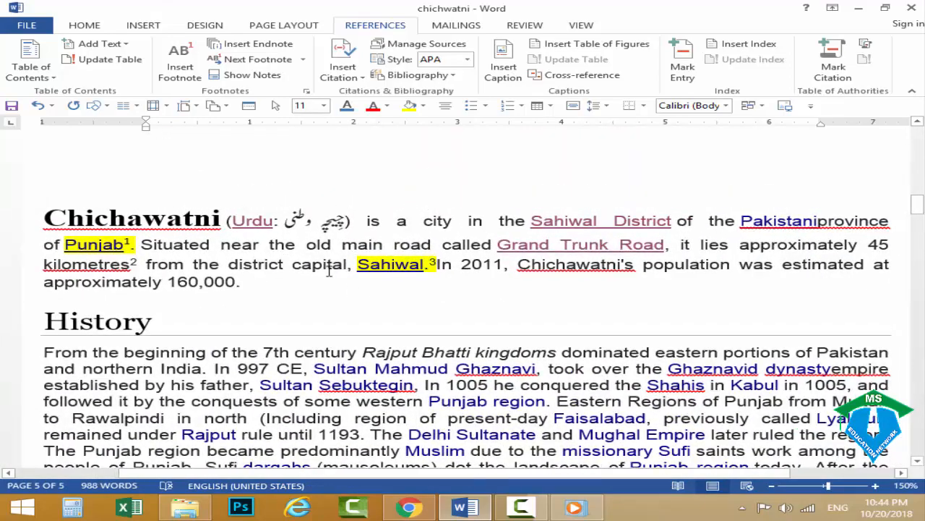
left_click_drag(359, 266, 436, 269)
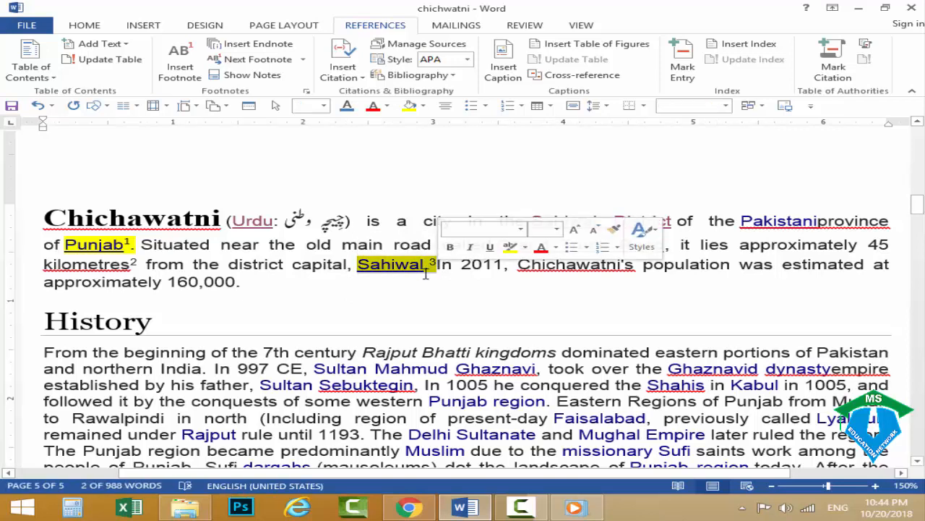
left_click(435, 269)
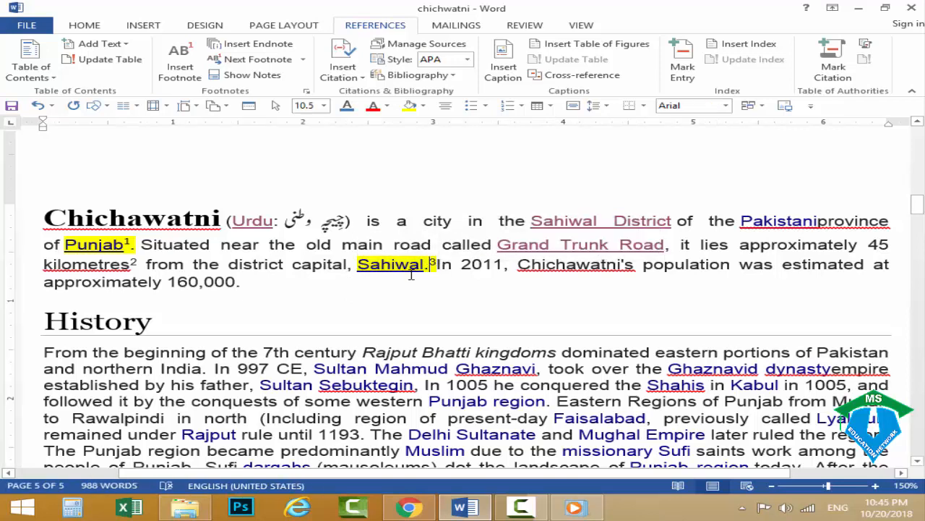
left_click(249, 44)
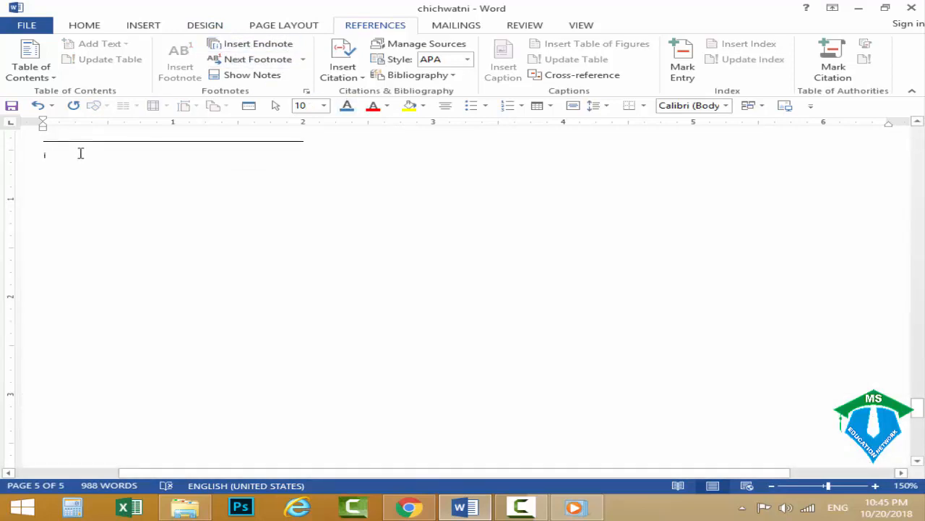
type("Chic")
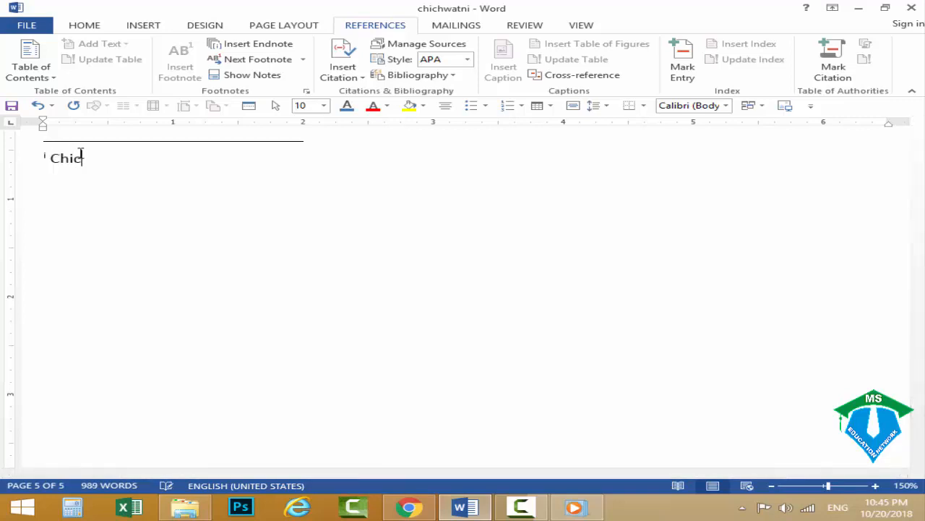
type("hawatni")
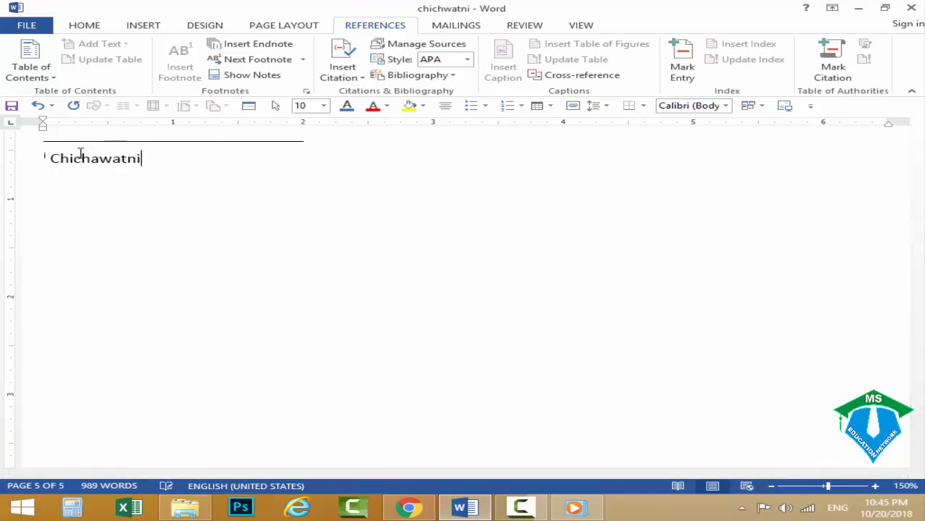
key("shift+F10")
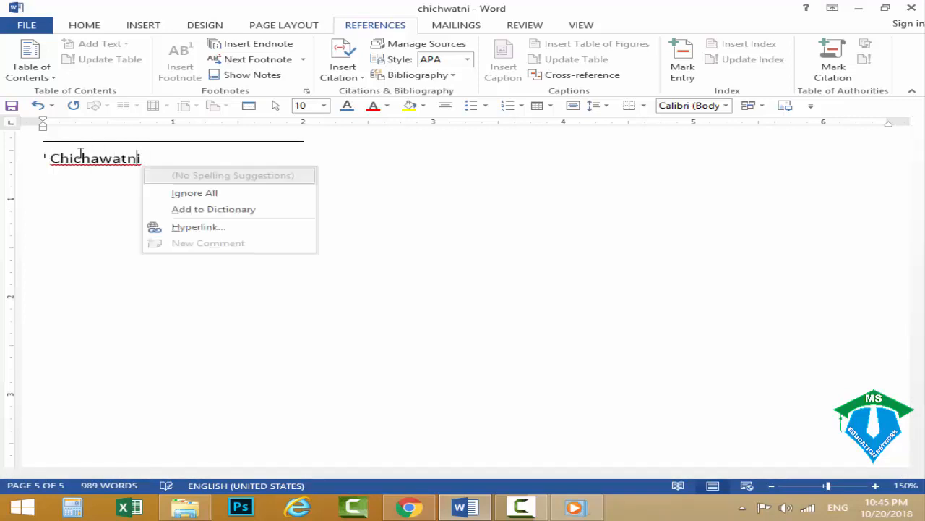
key("Escape")
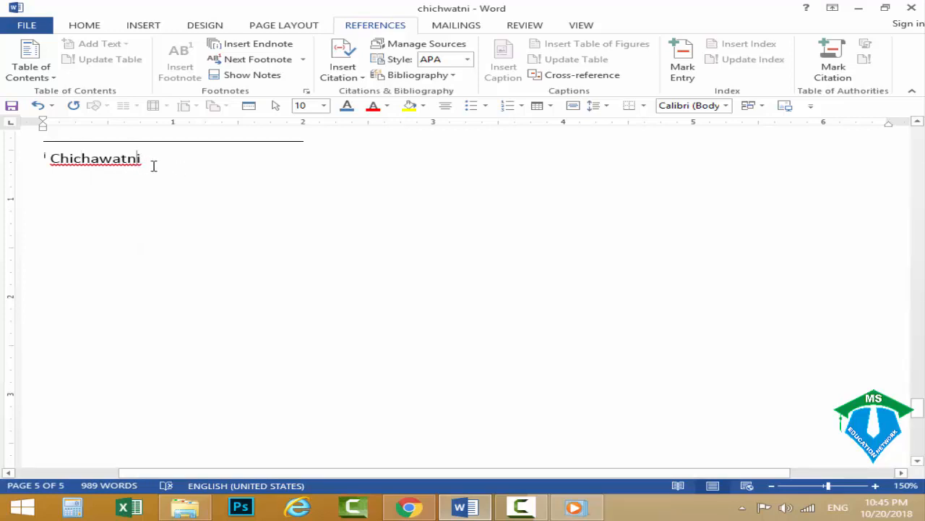
Change the endnote text "Chichawatni" to uppercase and add "Distric" after it.
left_click_drag(150, 165, 46, 165)
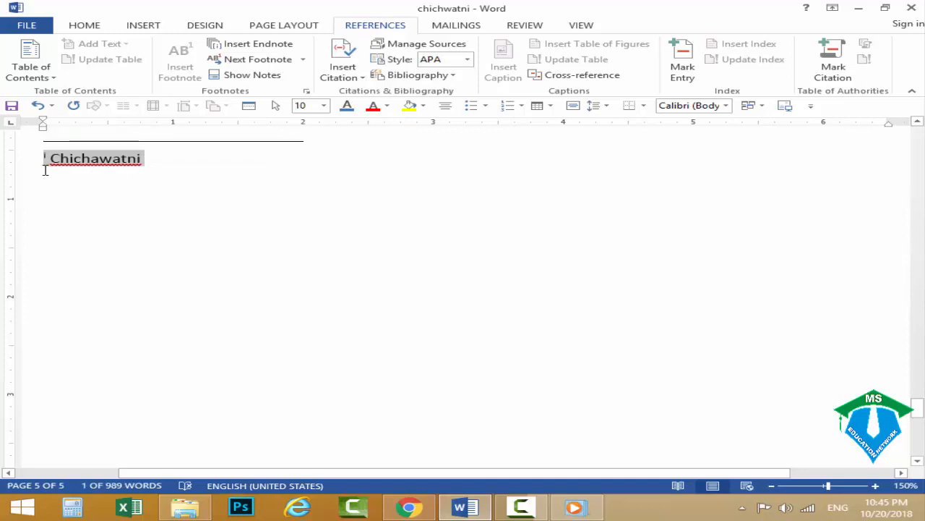
key("shift+F3")
left_click(189, 163)
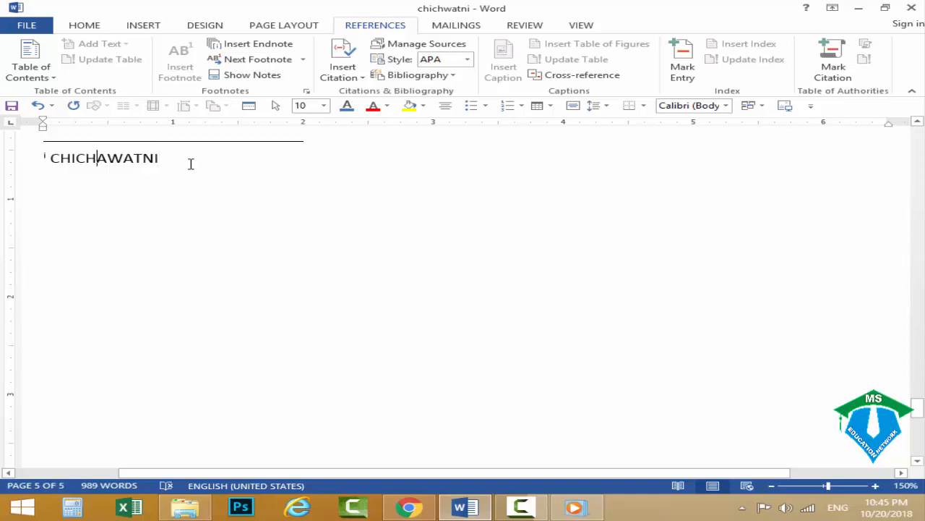
key("Right")
key("Right")
key("Right")
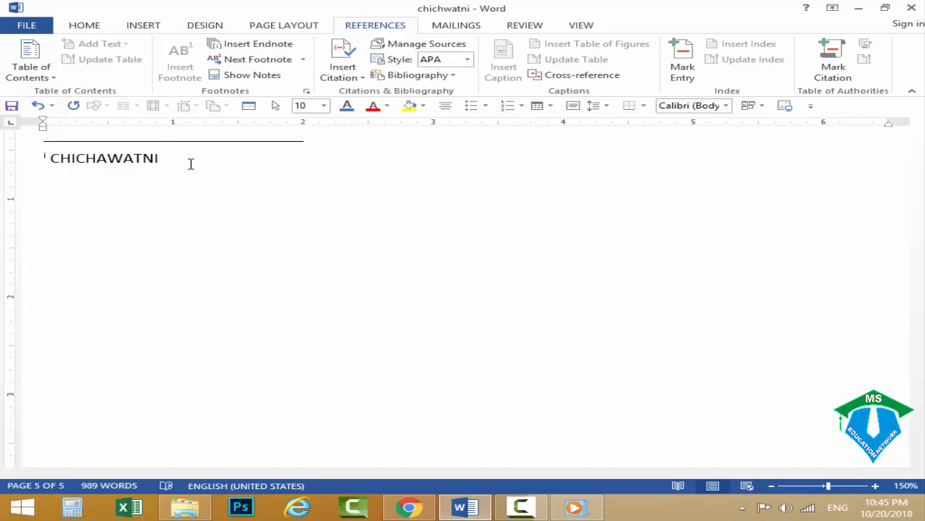
type("Distric")
scroll(253, 247, "up", 2)
left_click(470, 285)
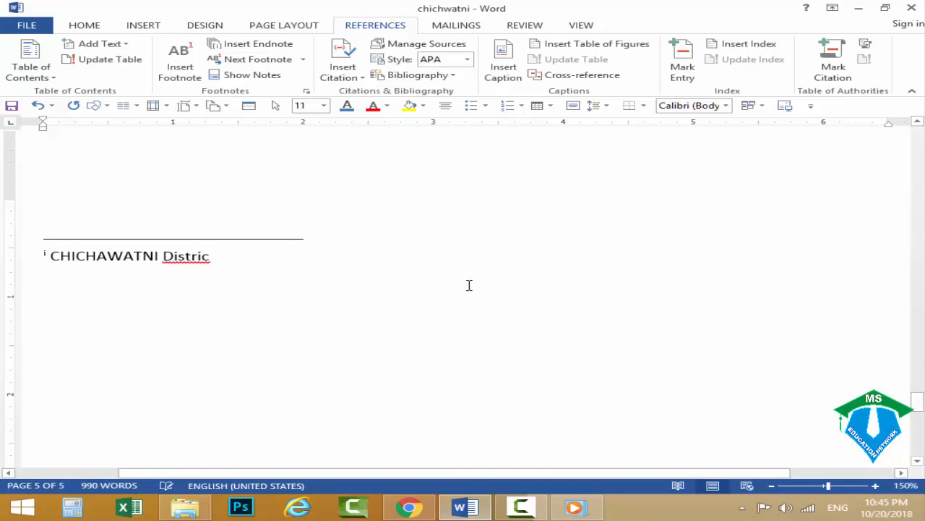
Compare the note marks beside "Sahiwal" in the opening paragraph with the endnote text at the end of the document.
scroll(470, 285, "up", 5)
scroll(470, 285, "up", 10)
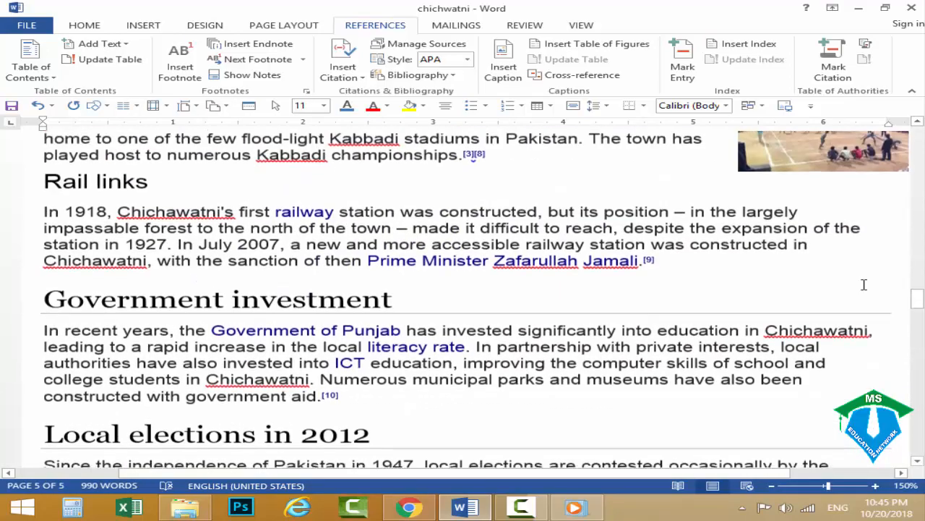
left_click_drag(918, 297, 919, 204)
mouse_move(441, 297)
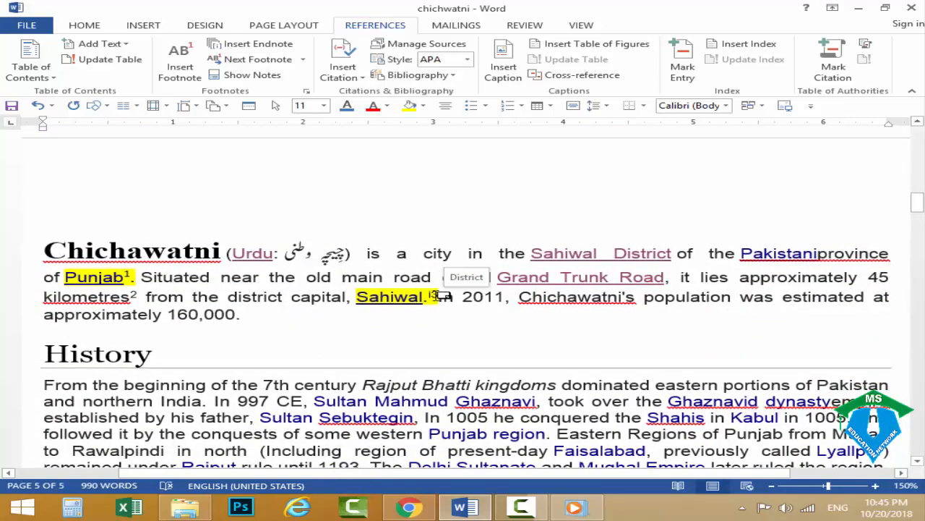
scroll(441, 296, "down", 5)
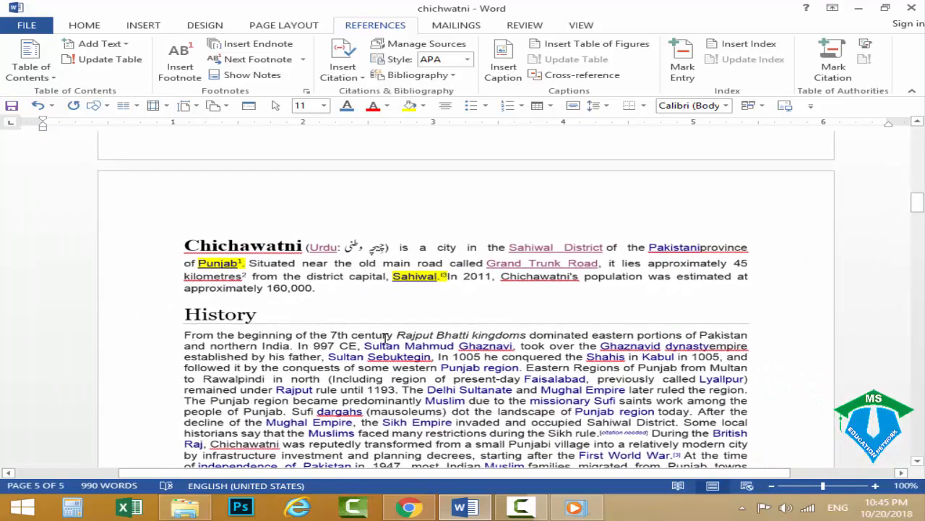
left_click_drag(923, 206, 905, 413)
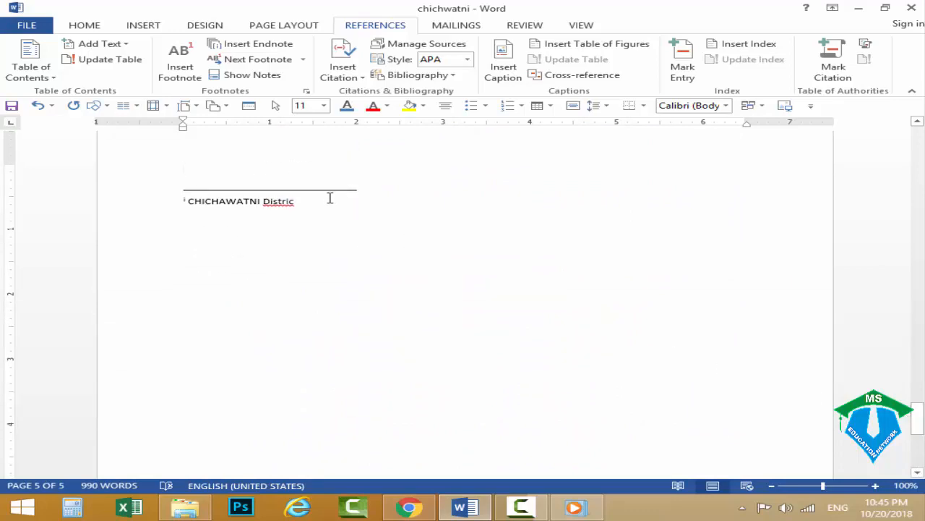
left_click_drag(330, 200, 111, 197)
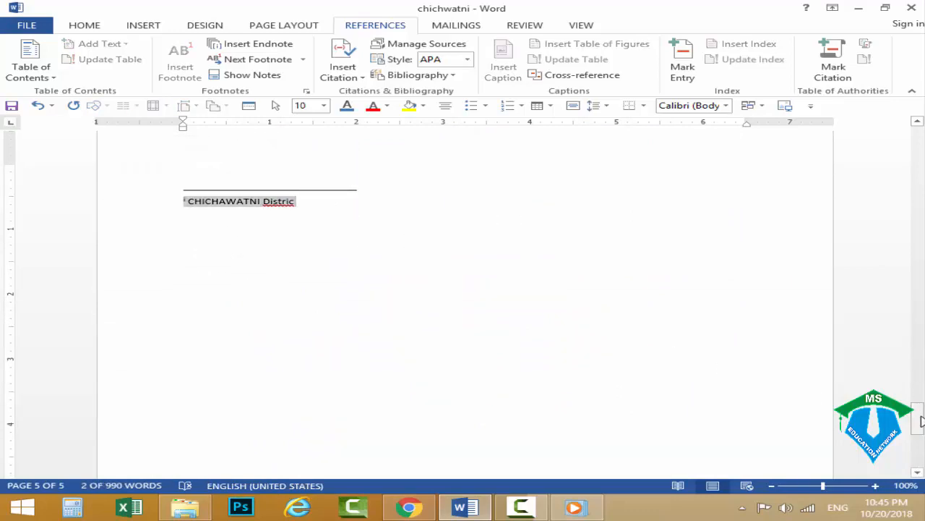
left_click_drag(918, 423, 921, 133)
scroll(379, 274, "down", 15)
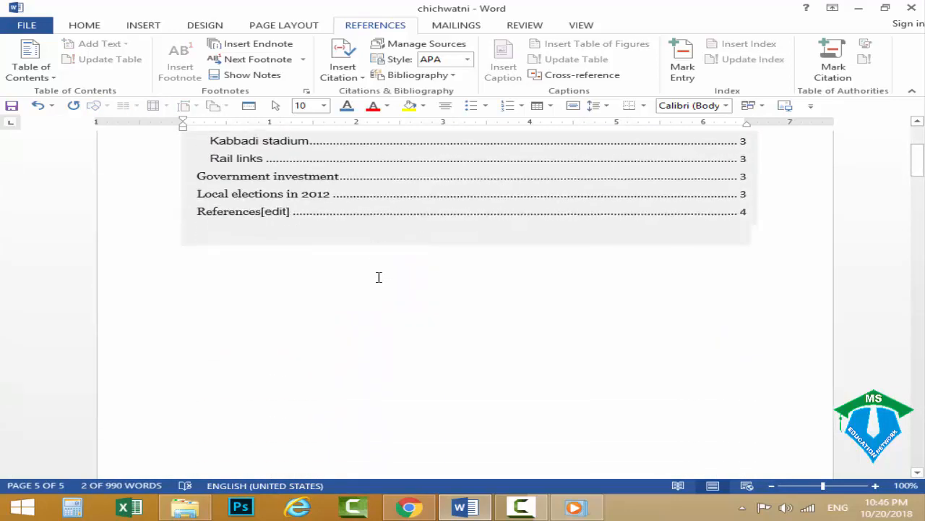
scroll(348, 359, "up", 3)
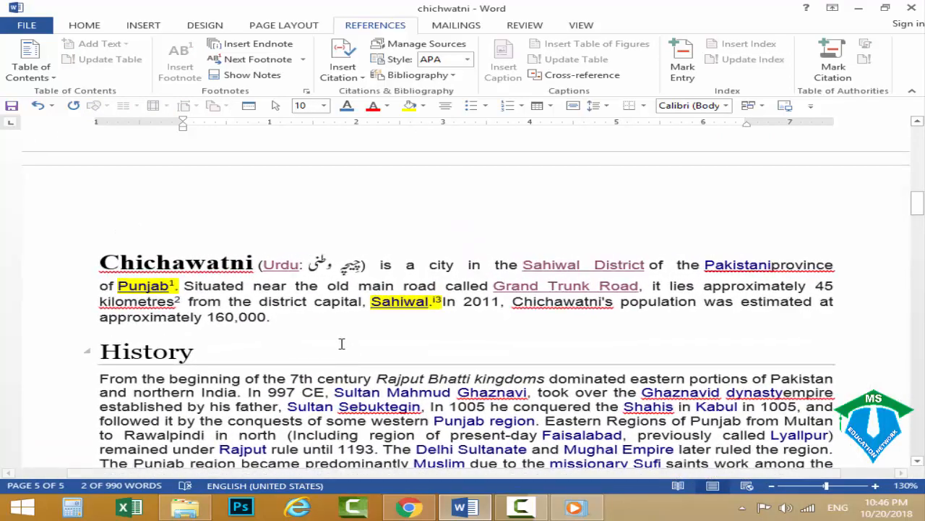
scroll(336, 164, "down", 1)
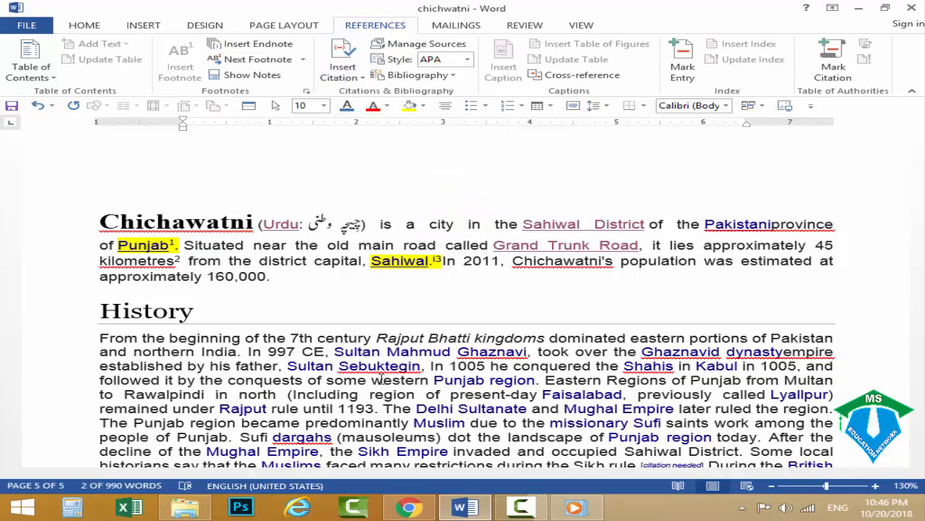
scroll(312, 347, "down", 1)
scroll(313, 348, "up", 2)
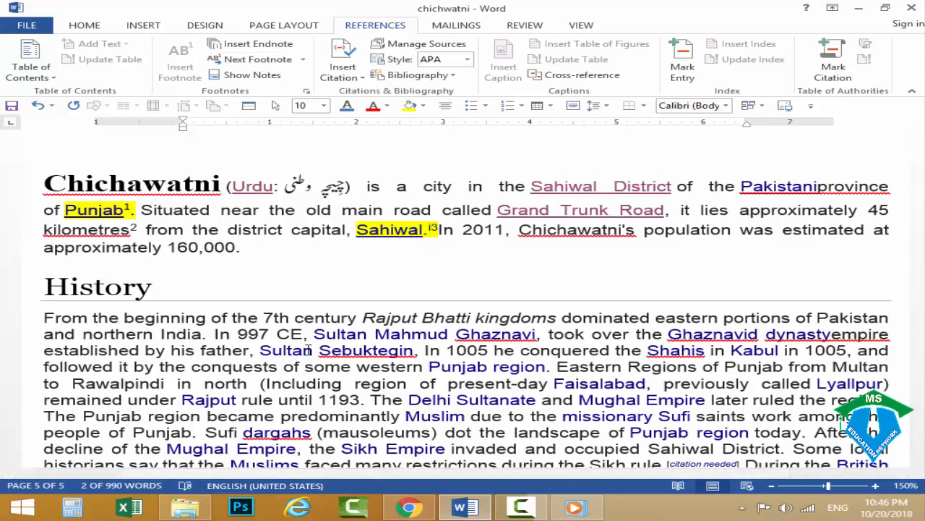
scroll(309, 350, "down", 3)
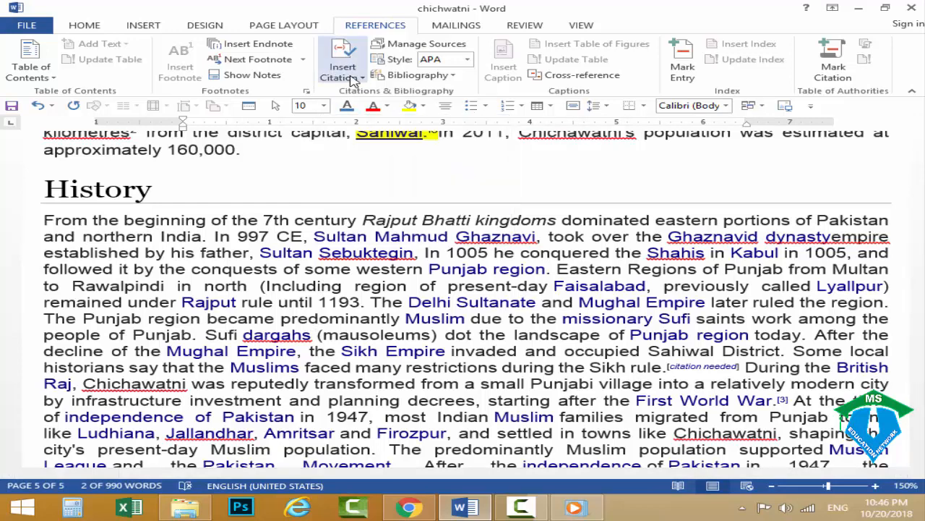
Select the passage in the History section from "Sufi dargahs" through "during the Sikh rule.".
left_click(230, 319)
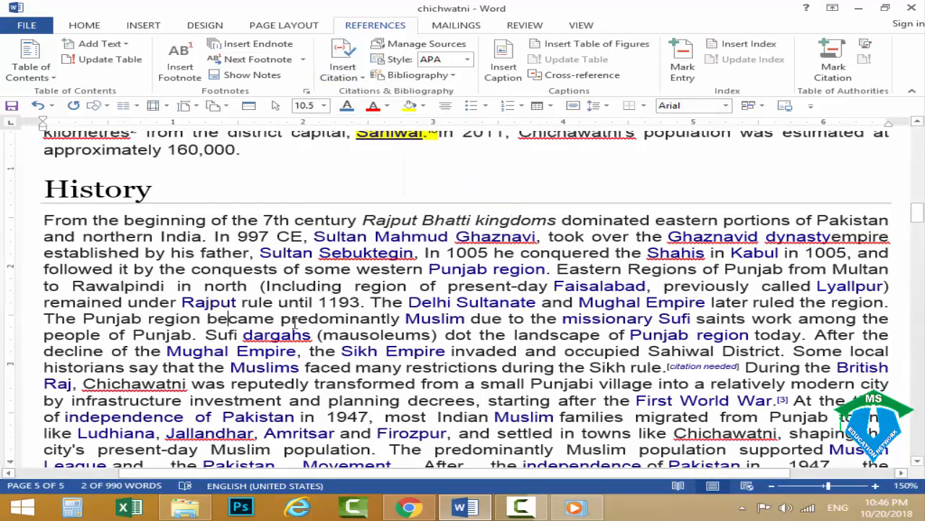
scroll(290, 319, "down", 1)
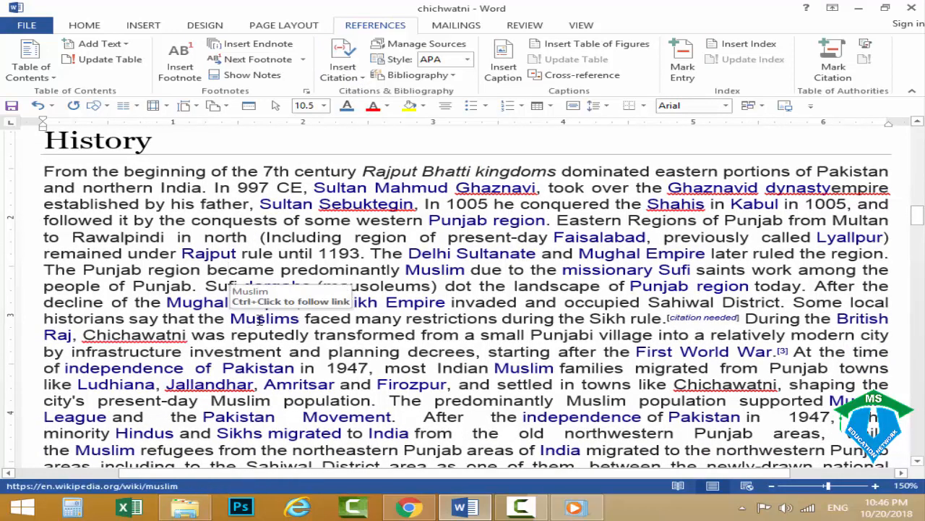
left_click_drag(231, 319, 300, 320)
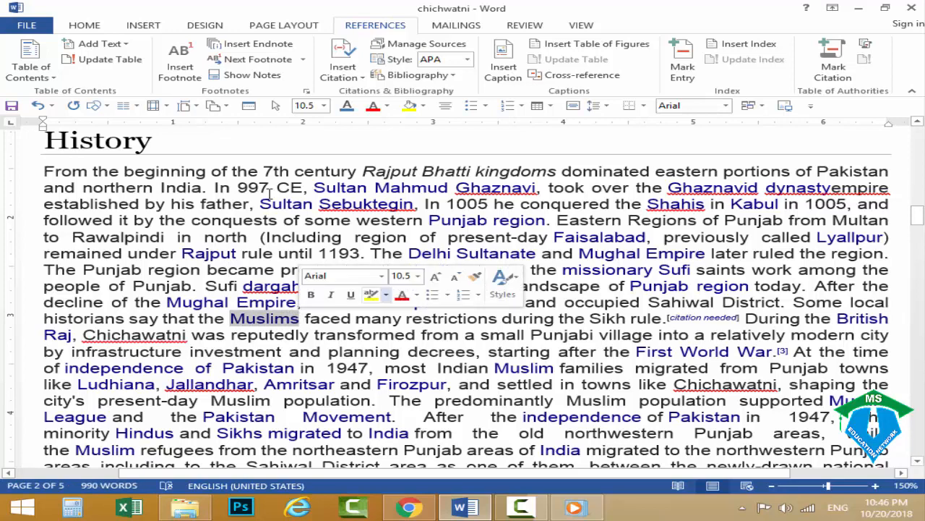
scroll(329, 158, "down", 1)
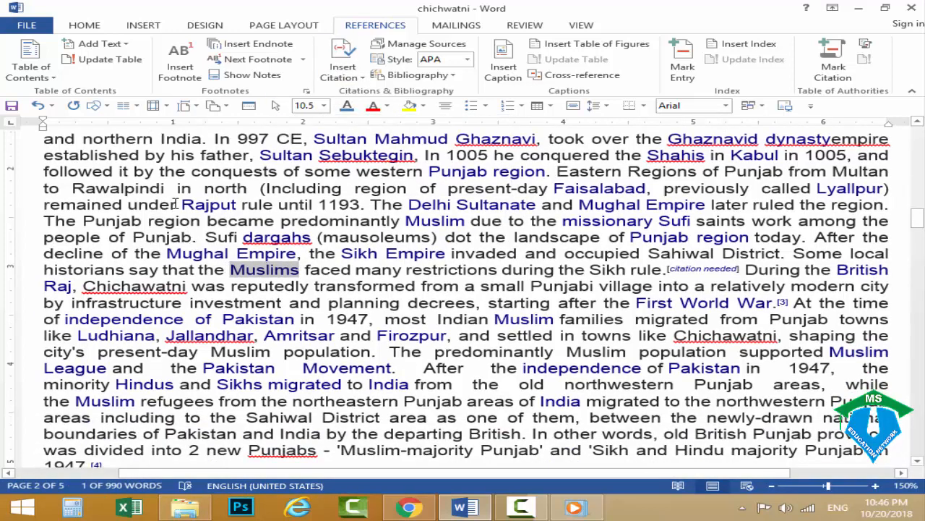
left_click_drag(175, 204, 289, 272)
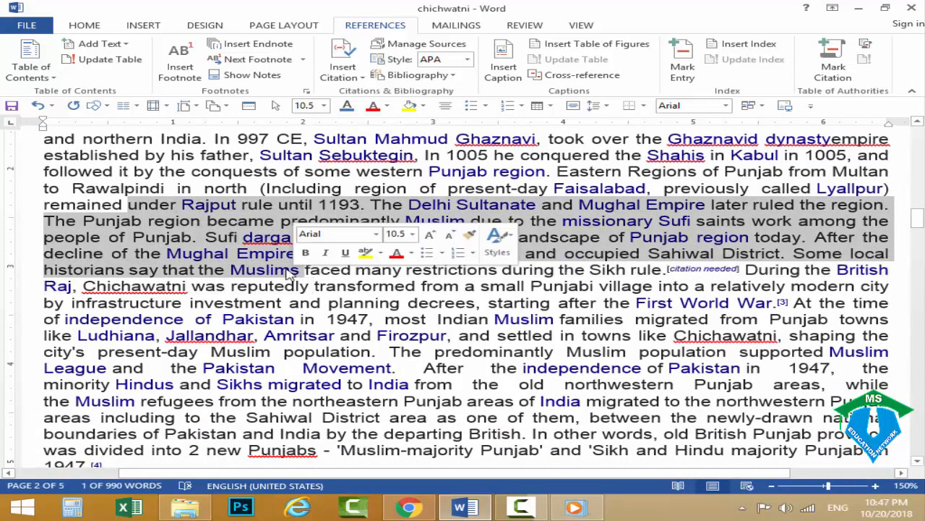
left_click_drag(667, 269, 208, 237)
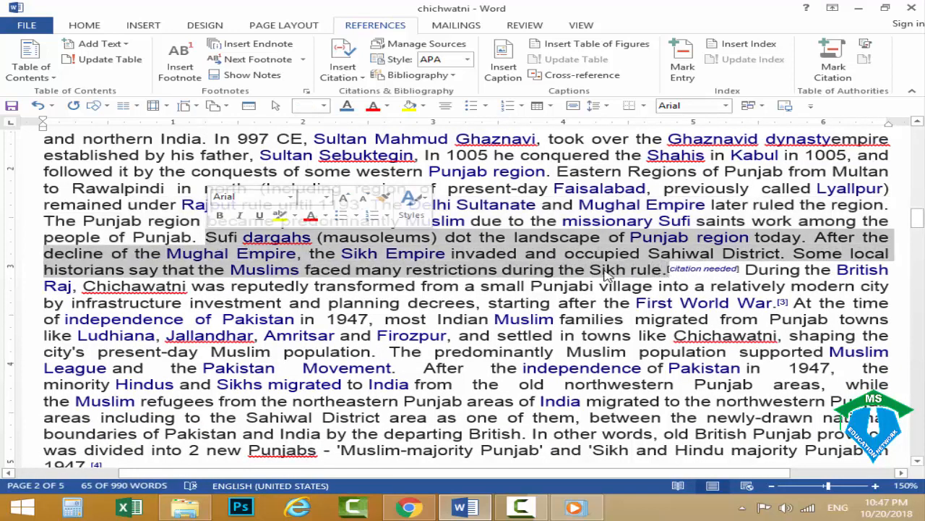
Compare the selected History passage with the numbered reference list near the end of the document.
left_click_drag(917, 209, 918, 336)
scroll(170, 300, "down", 3)
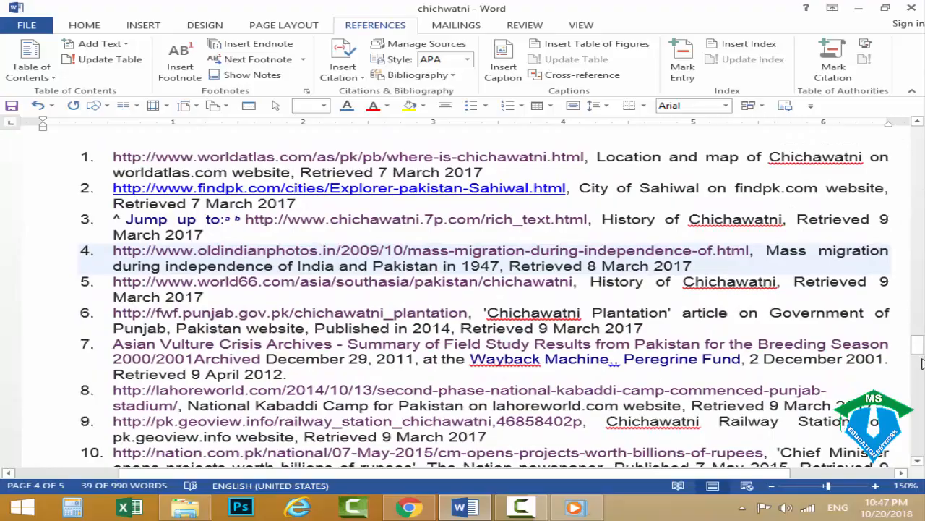
left_click_drag(918, 344, 918, 217)
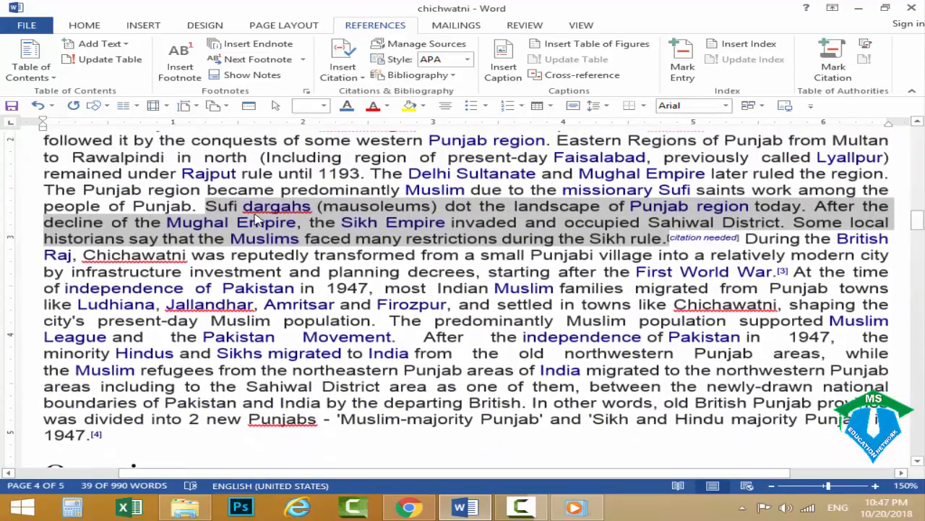
left_click(337, 224)
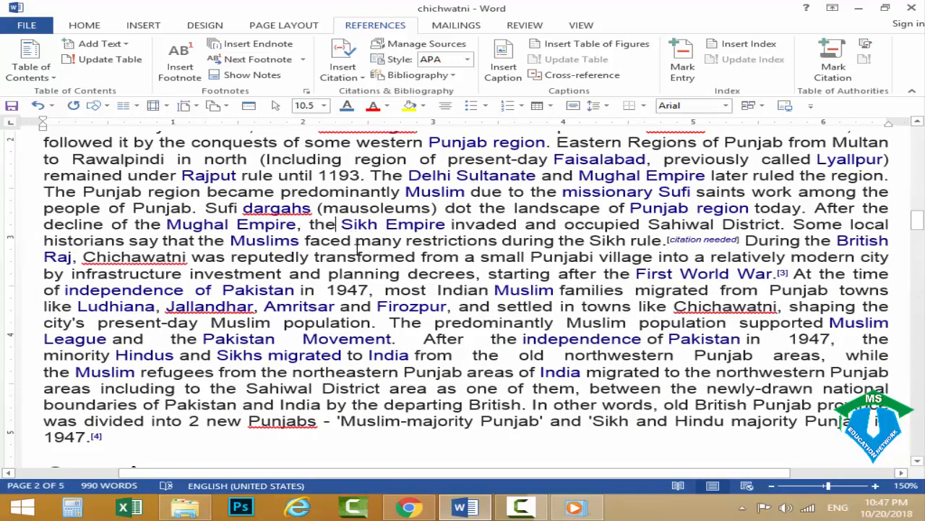
Create a new citation source on the word "Muslims" in the History section, with type Book and the author's full name.
left_click_drag(300, 243, 234, 241)
left_click(351, 59)
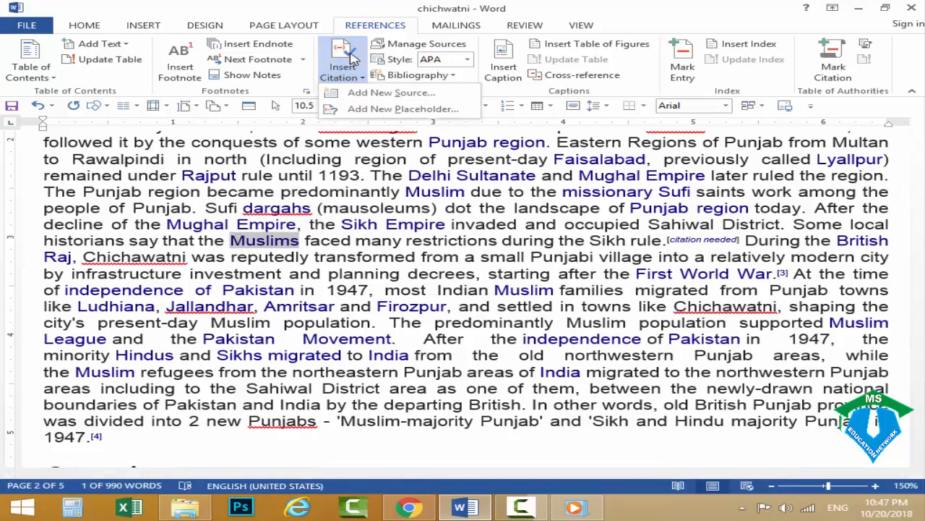
left_click(379, 94)
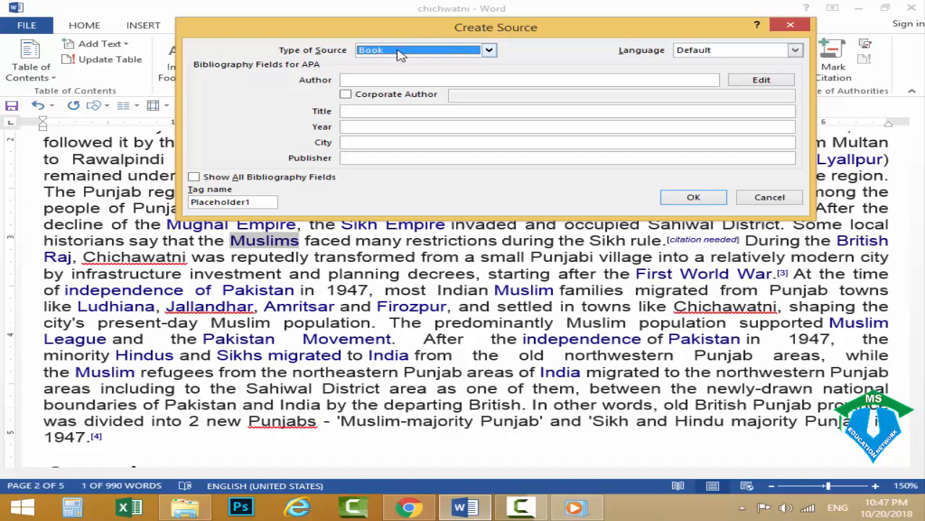
left_click(399, 52)
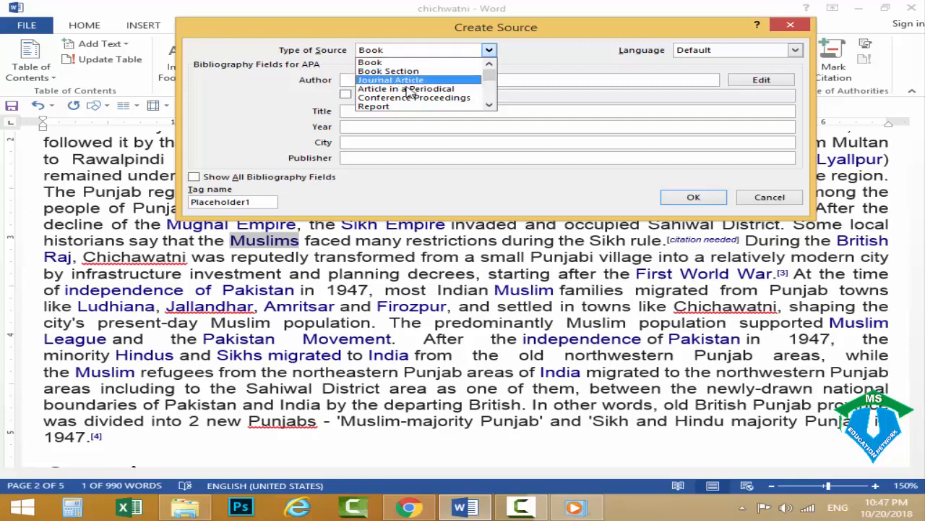
left_click(401, 64)
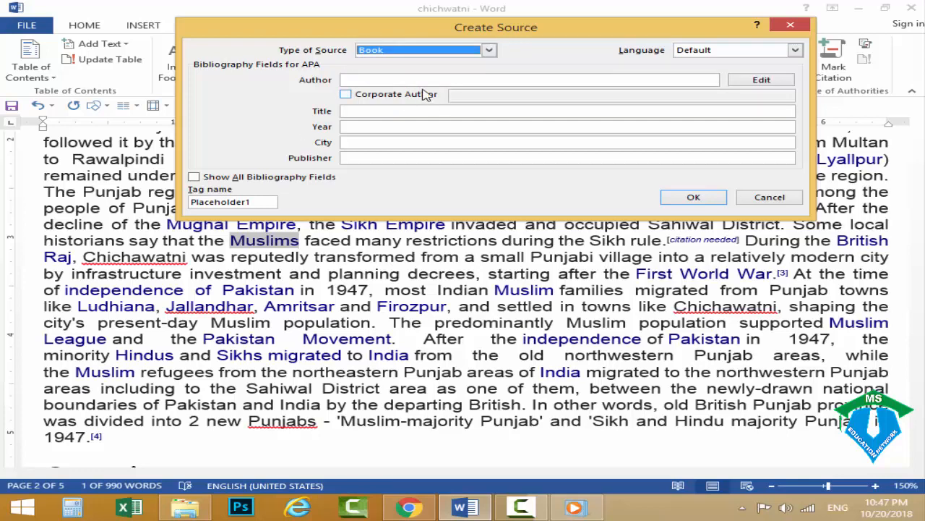
left_click(421, 79)
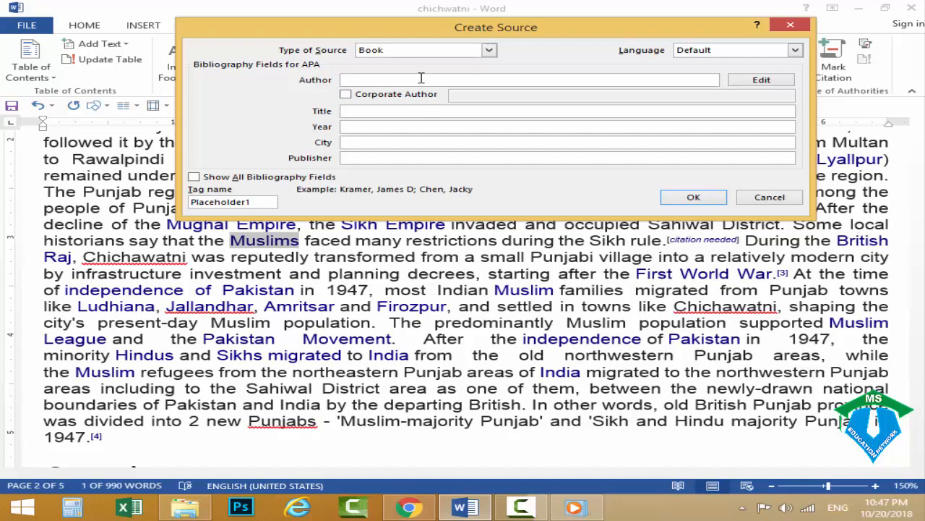
type("Awais Akram")
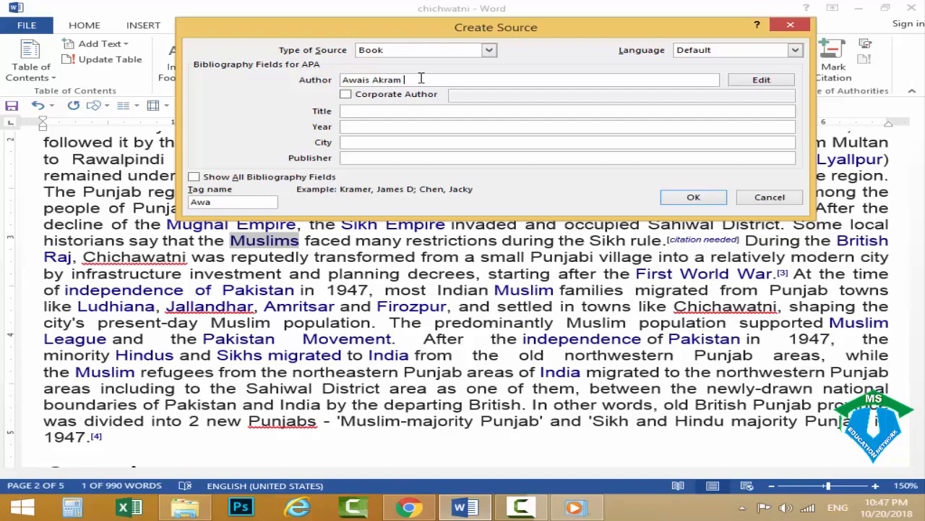
Complete the book source with title "Muslims", year 2018, city "Lahore" and the publisher's name, and insert its citation.
left_click(370, 111)
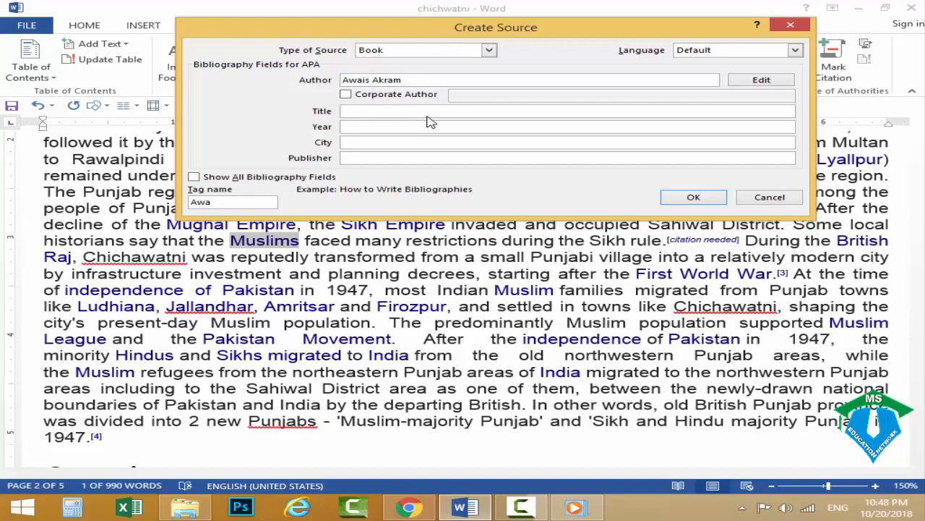
left_click_drag(459, 28, 463, 23)
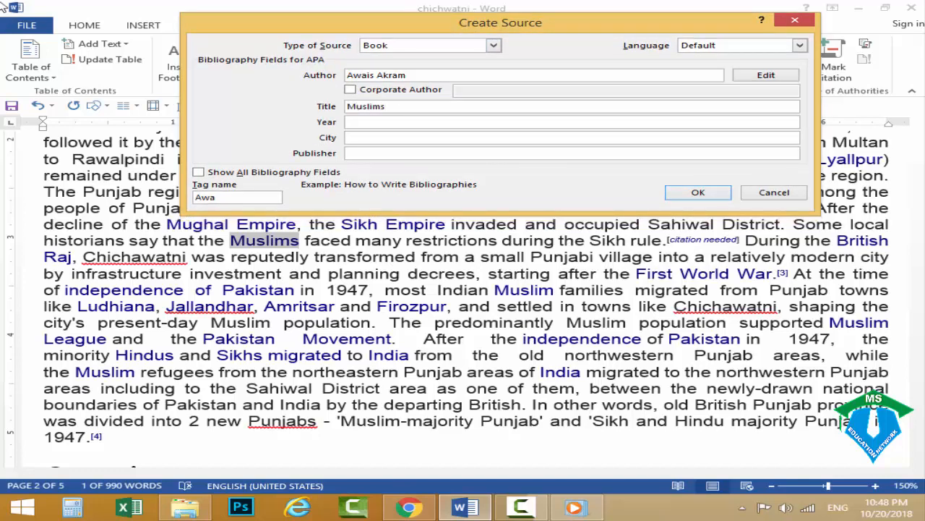
left_click(353, 122)
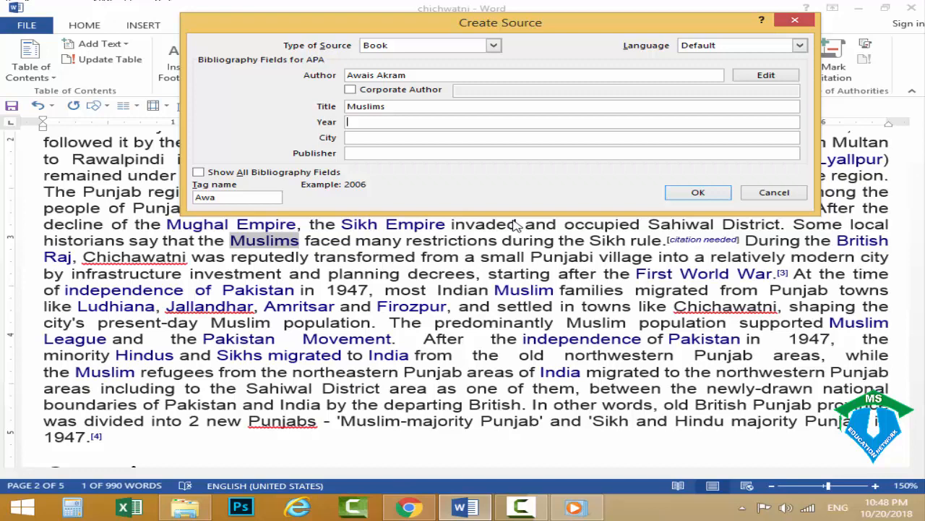
type("2018")
left_click(420, 141)
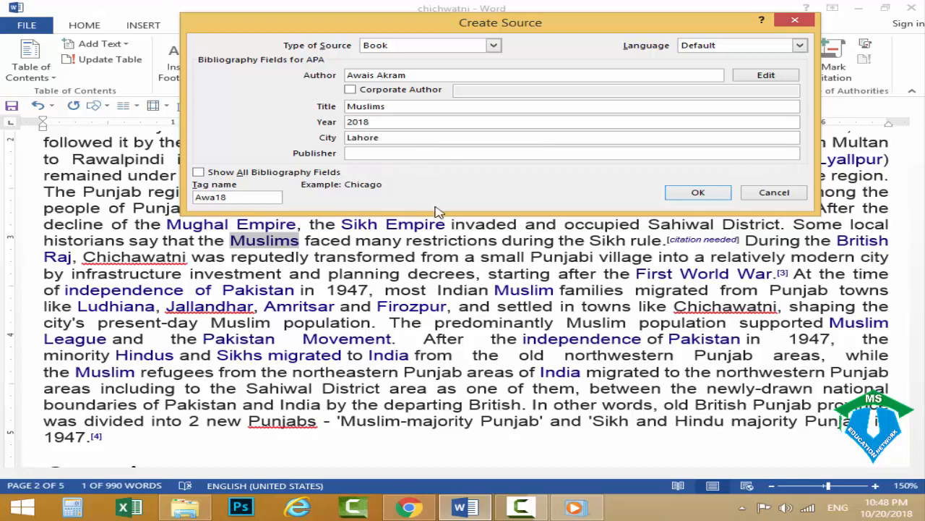
left_click(377, 154)
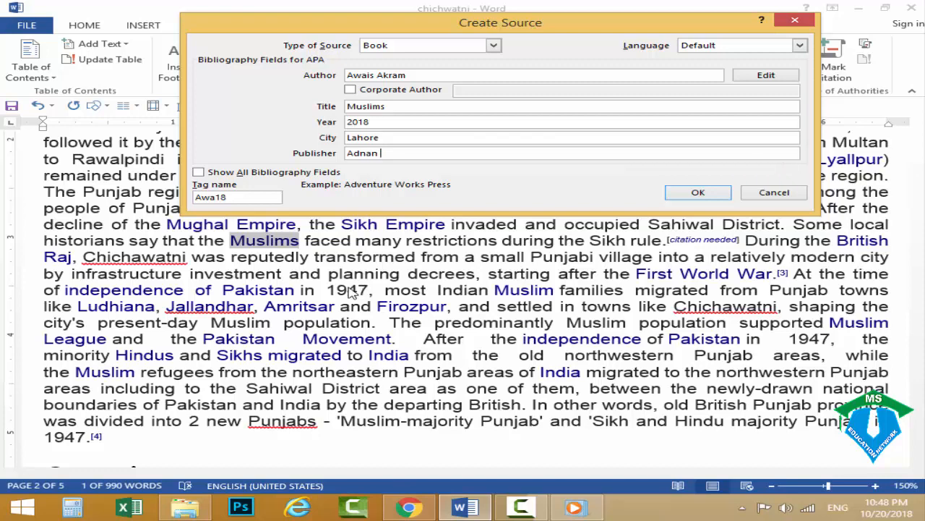
left_click(696, 193)
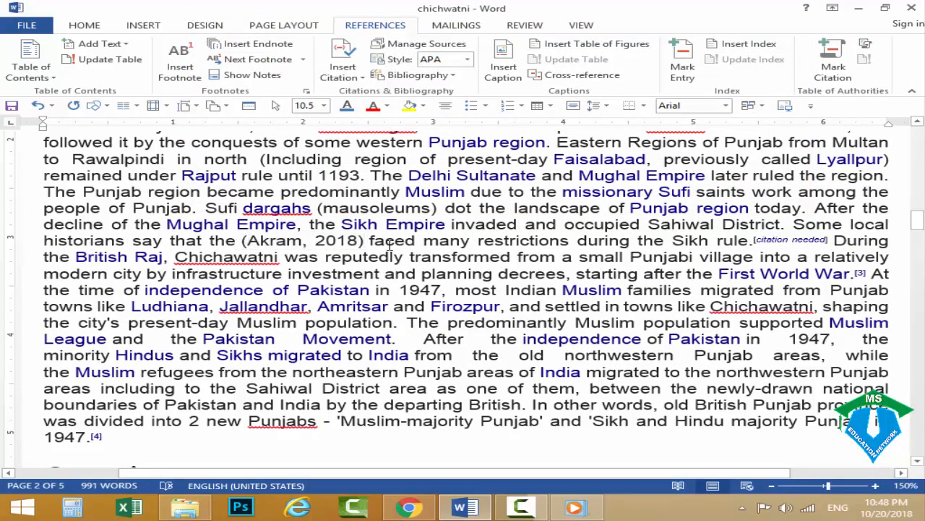
Undo the citation that replaced "Muslims" and cite the existing "Muslims" (2018) source right after that word instead.
key("ctrl+z")
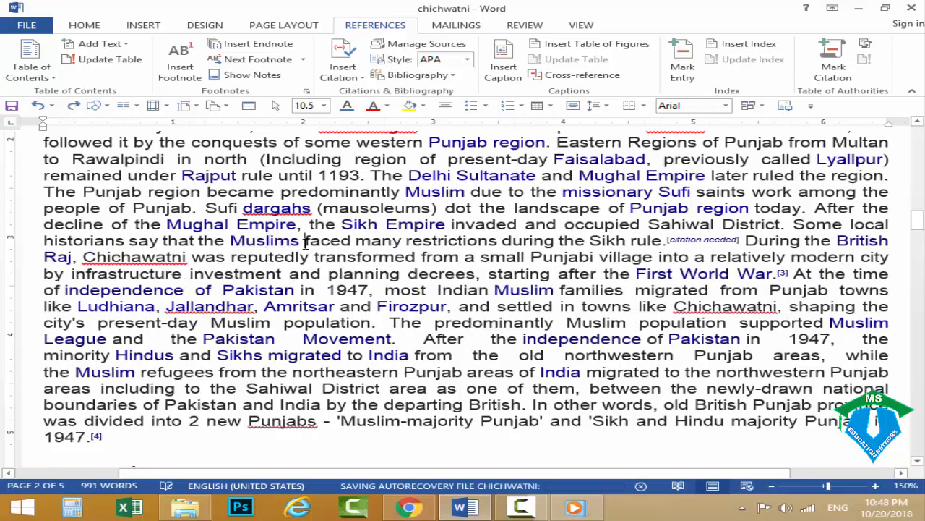
left_click(346, 65)
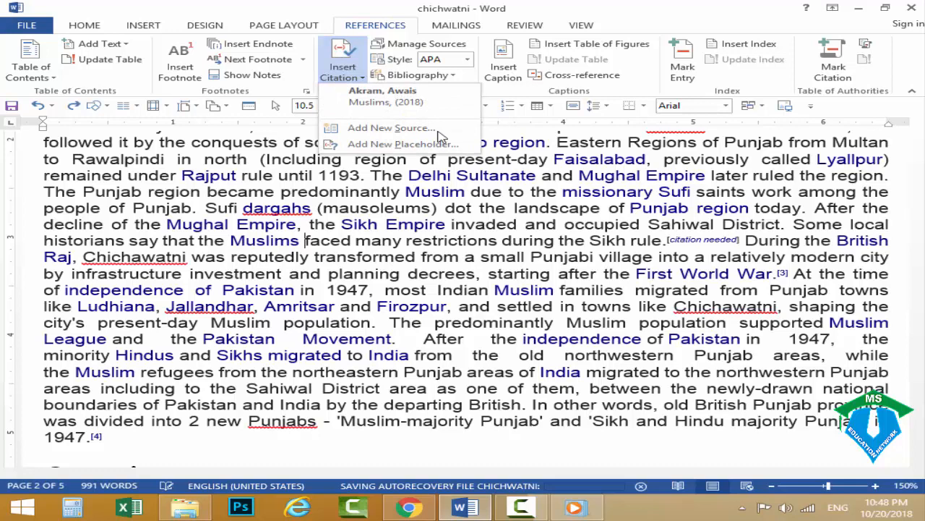
left_click(384, 96)
left_click(458, 248)
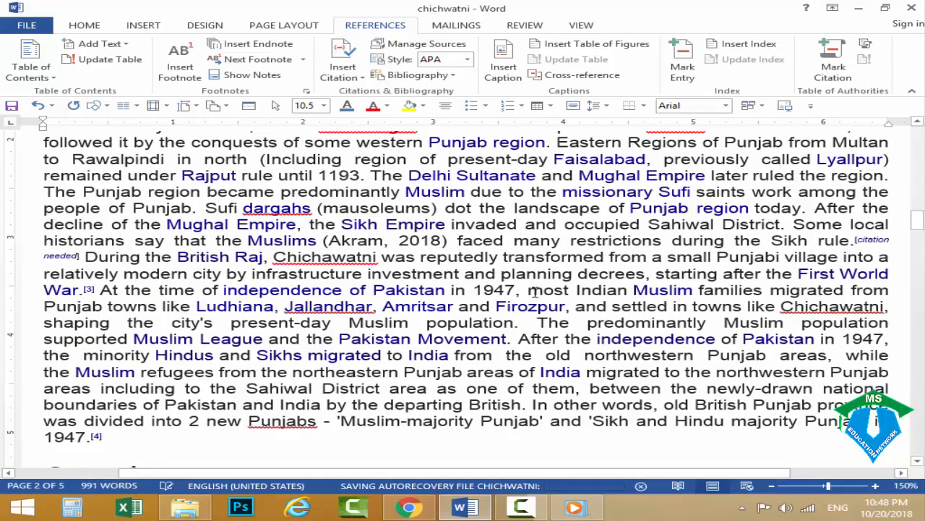
Add a space after "Pakistan Movement" in the History section and start a new citation source there.
scroll(520, 298, "down", 2)
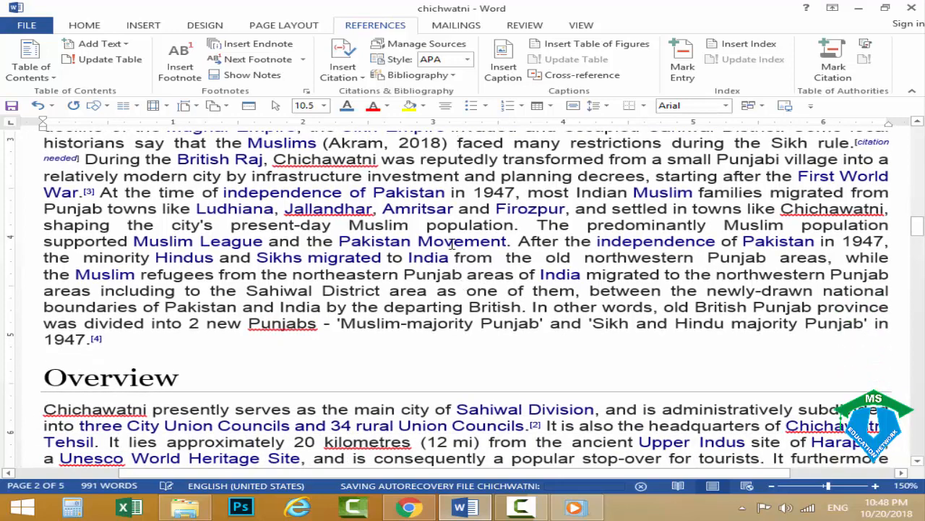
left_click(509, 241)
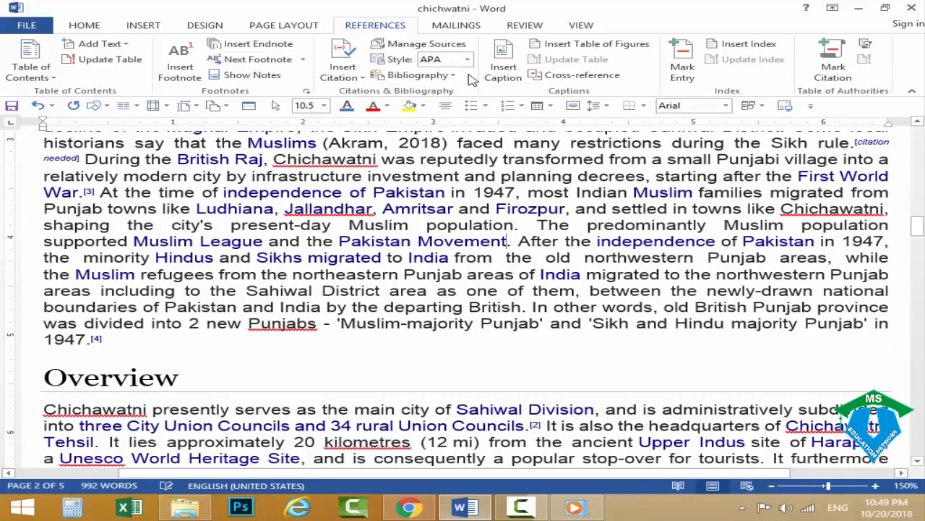
left_click(342, 61)
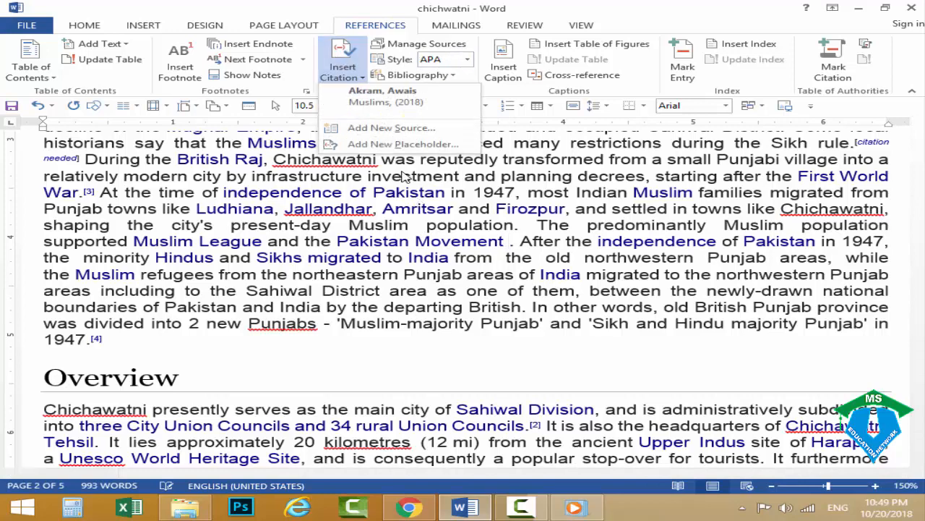
left_click(364, 130)
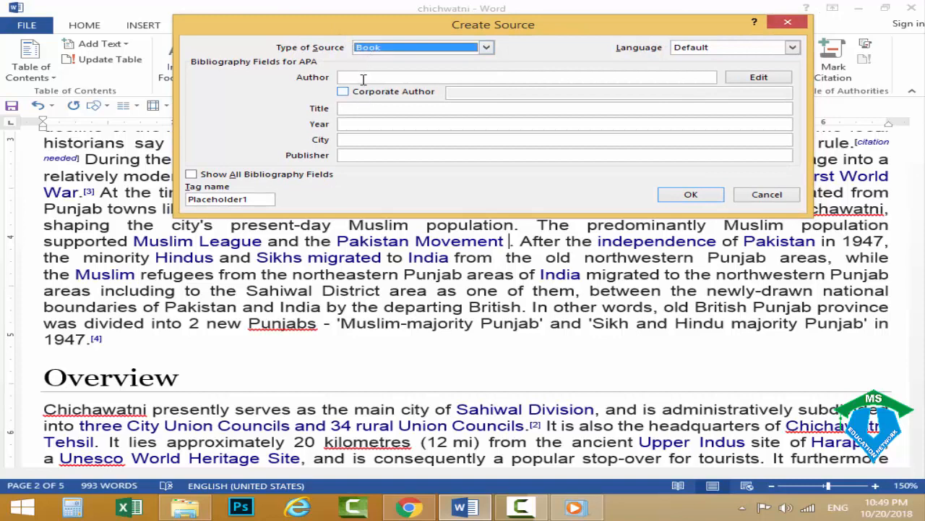
left_click(365, 77)
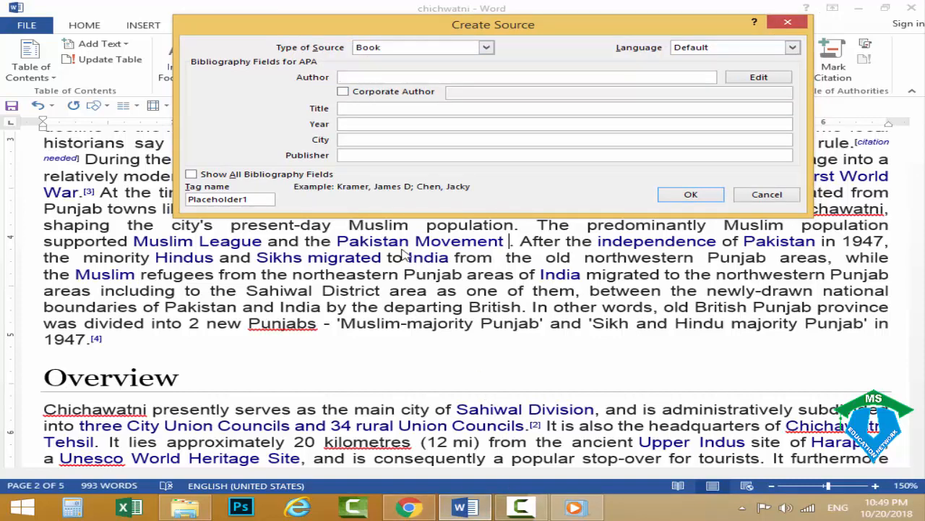
Switch to Chrome and copy the web address of the worldatlas page "Where Is Chichawatni, Pakistan?".
left_click(421, 503)
left_click(600, 11)
left_click(659, 11)
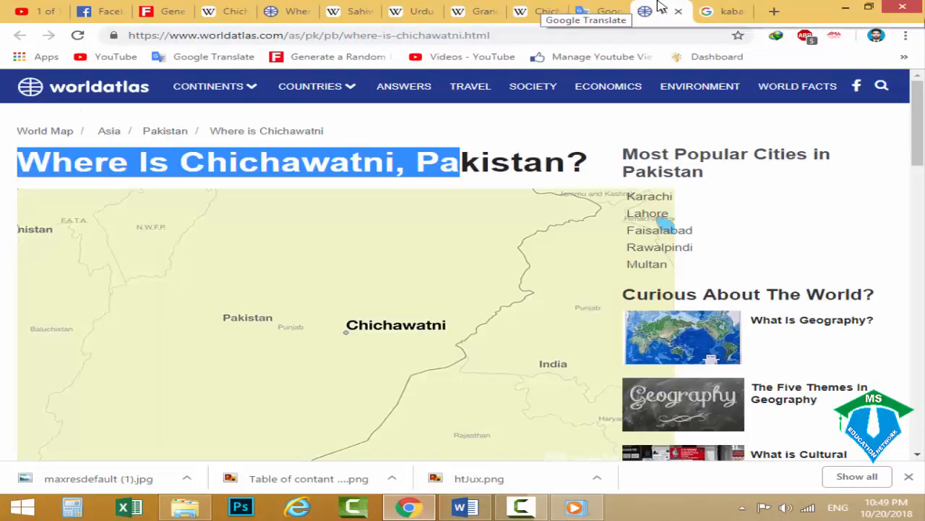
left_click(170, 185)
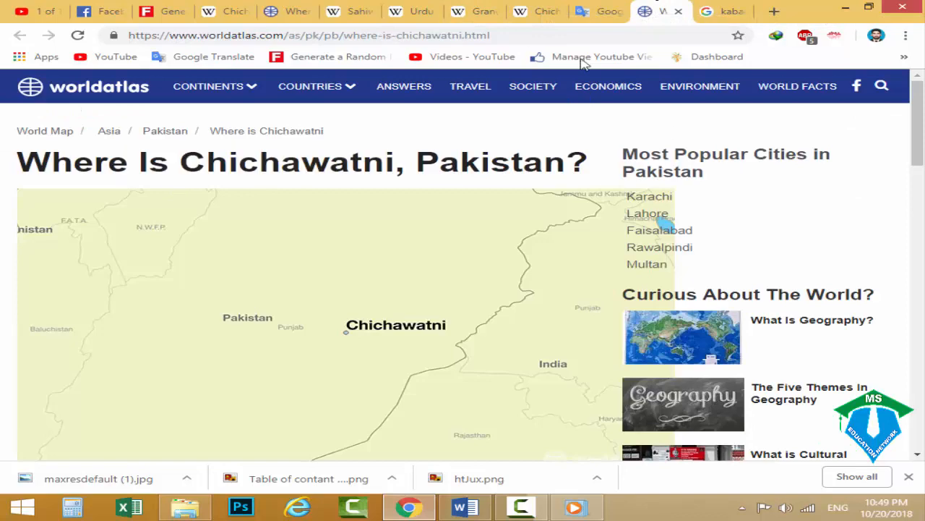
right_click(437, 35)
left_click(474, 89)
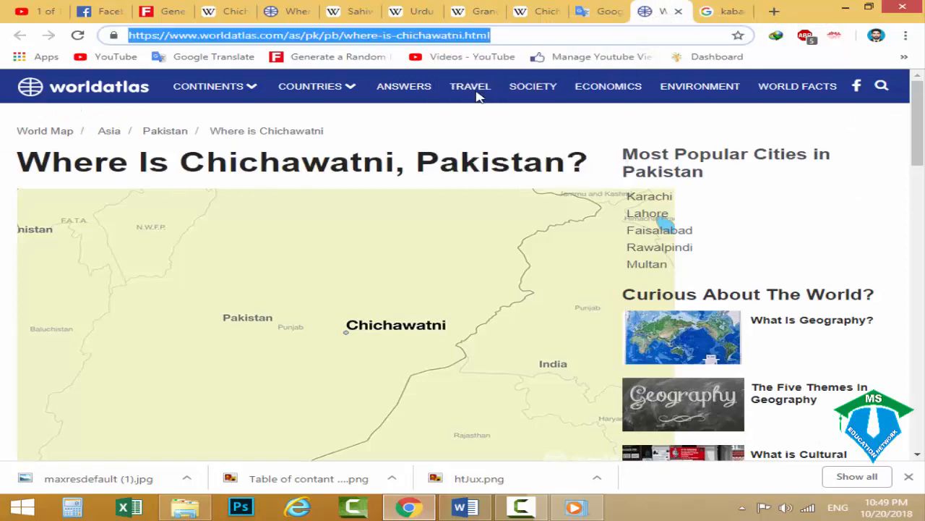
Return to Word and paste the copied worldatlas address as the new source's title.
left_click(465, 507)
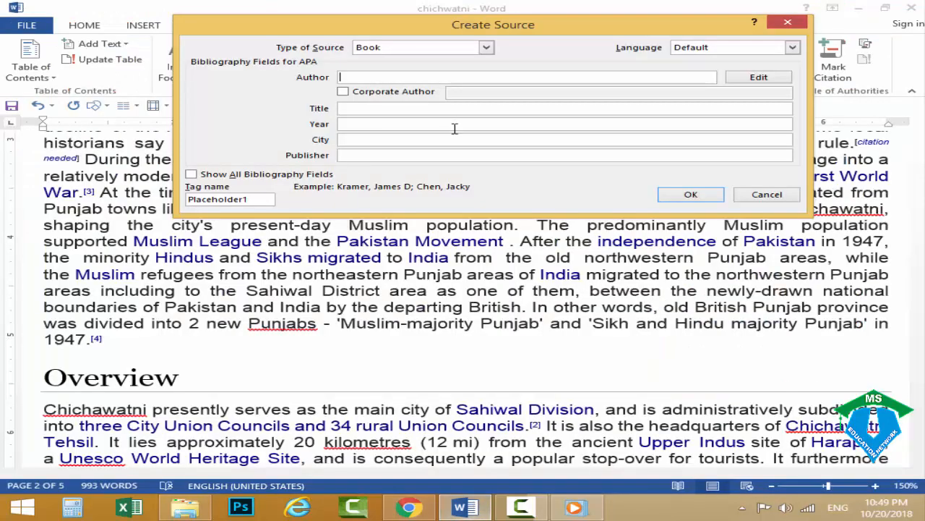
right_click(402, 76)
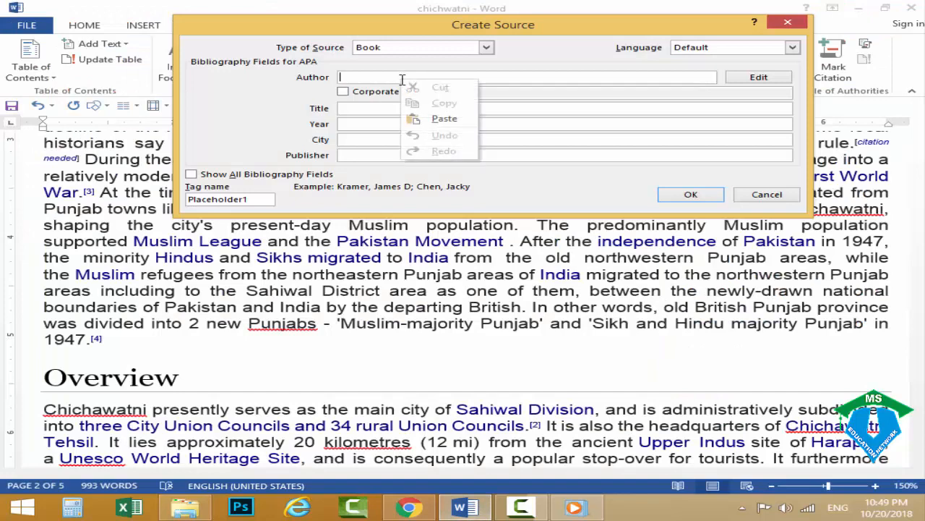
left_click(354, 108)
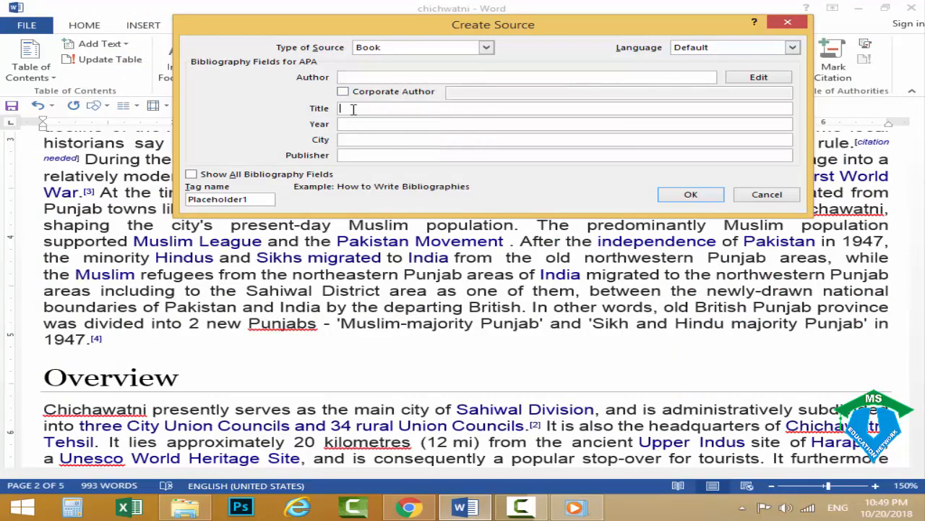
right_click(356, 109)
left_click(383, 149)
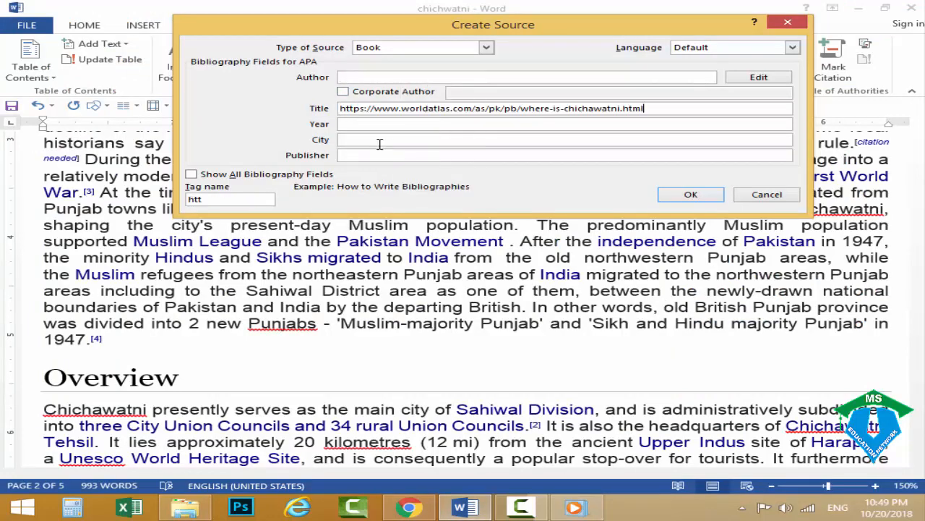
Check the site name on the worldatlas page in Chrome, and enter "Worlddatlet" as the source's author in Word.
left_click(381, 76)
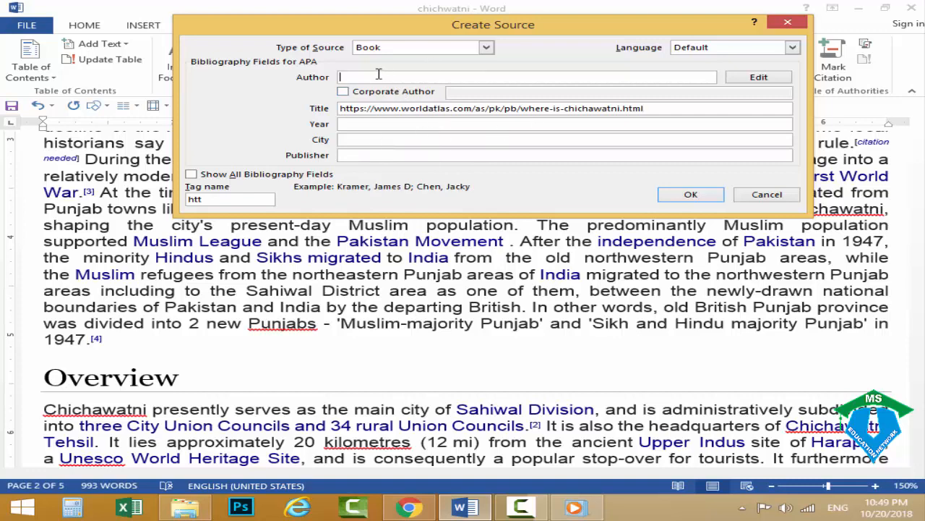
left_click_drag(448, 28, 471, 118)
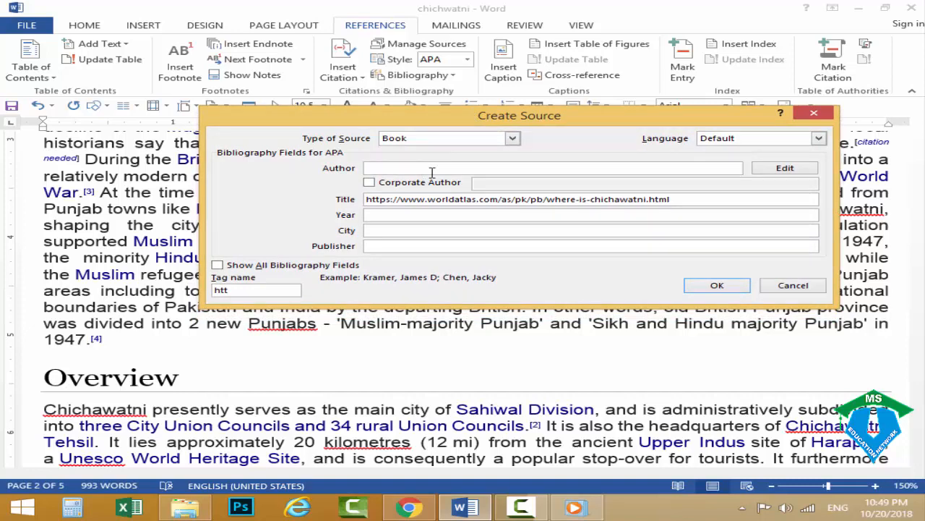
left_click(422, 509)
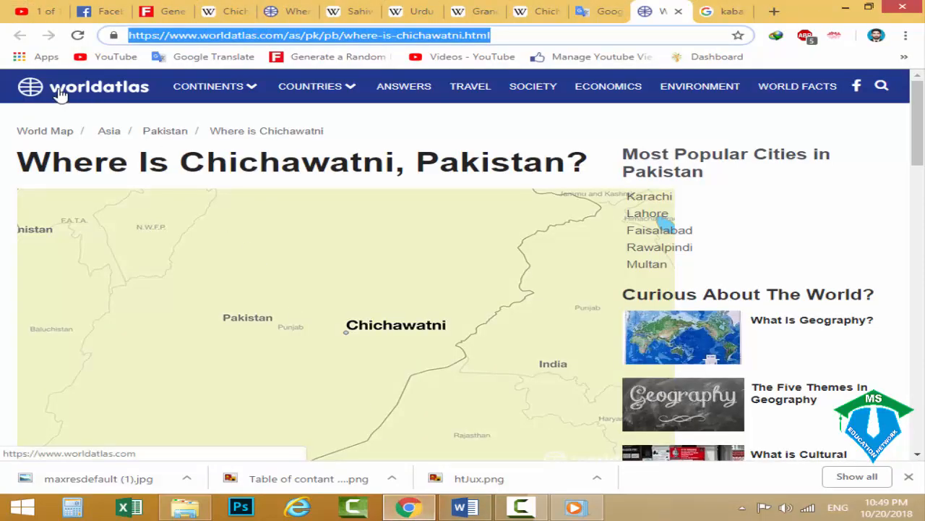
left_click(463, 508)
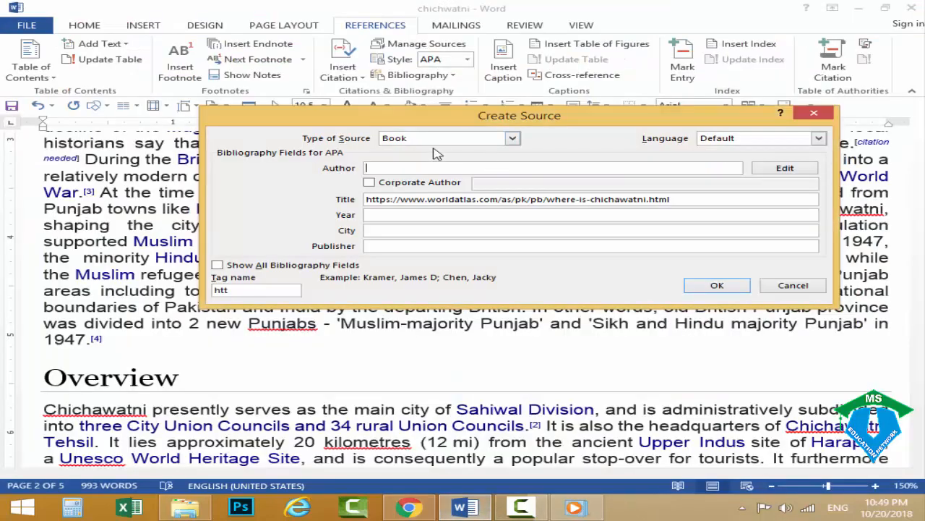
type("Wro")
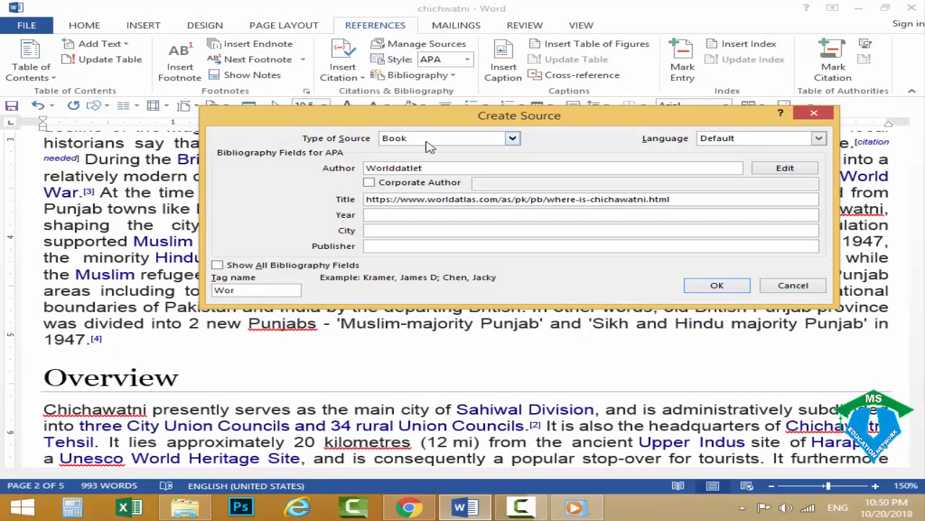
Copy the author "Worlddatlet" into the new source's publisher and insert the citation after "Pakistan Movement".
left_click(410, 214)
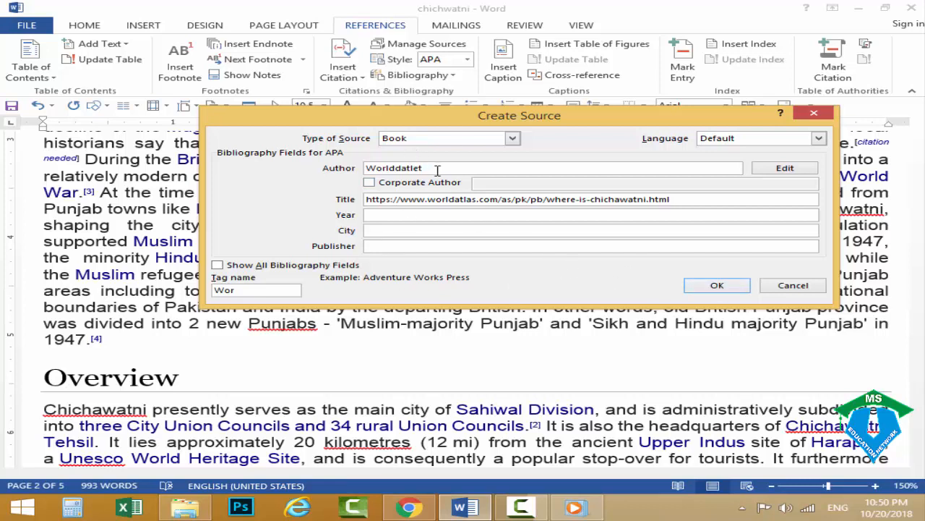
left_click_drag(434, 169, 269, 174)
left_click(392, 245)
key("ctrl+v")
left_click(716, 285)
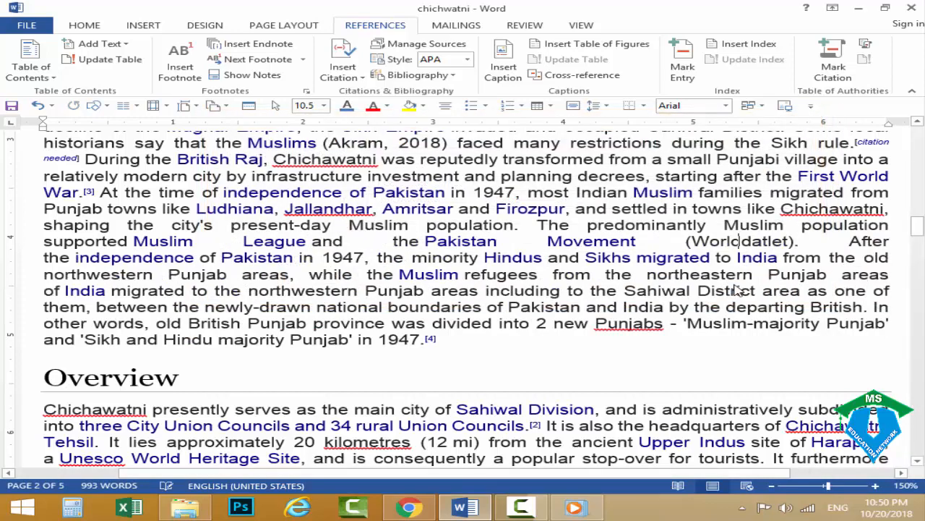
left_click(728, 243)
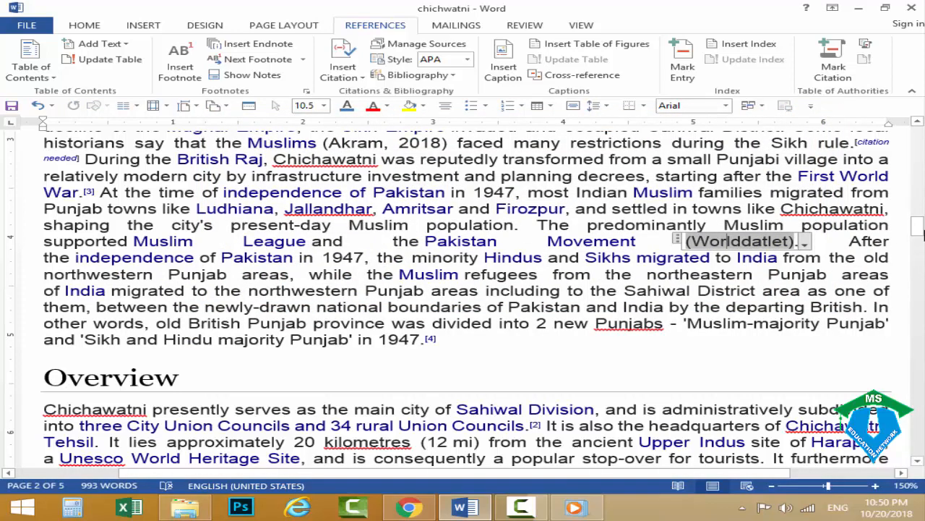
left_click(674, 288)
Insert the built-in References bibliography on the document's last page, above the endnote.
scroll(549, 250, "up", 6)
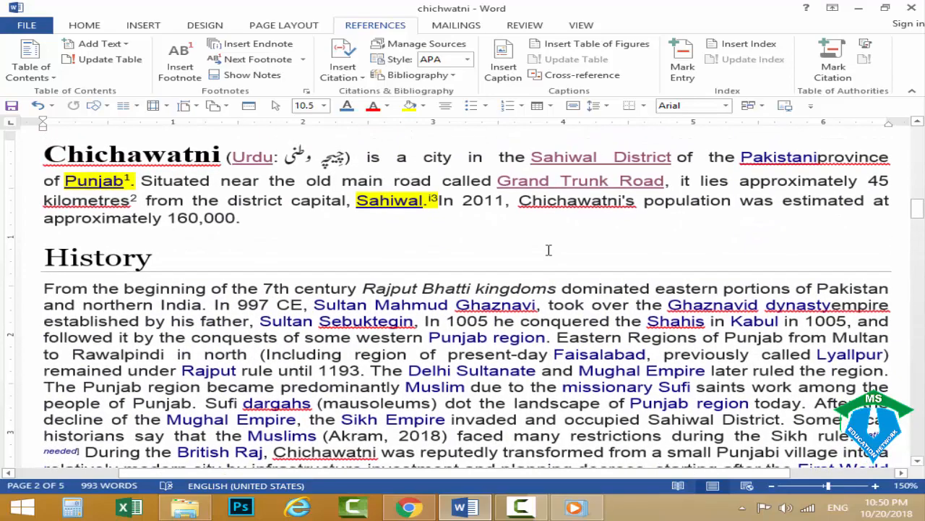
scroll(549, 250, "down", 5)
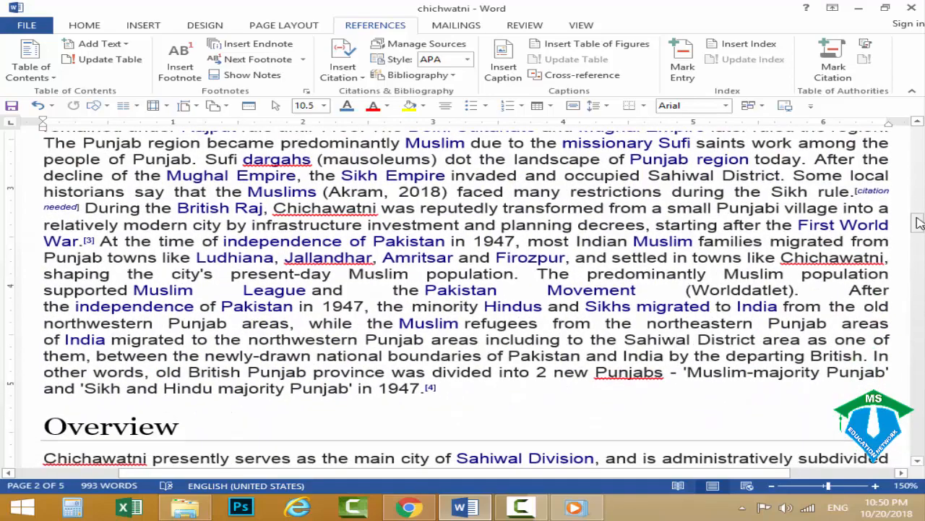
left_click_drag(920, 223, 918, 393)
left_click(95, 275)
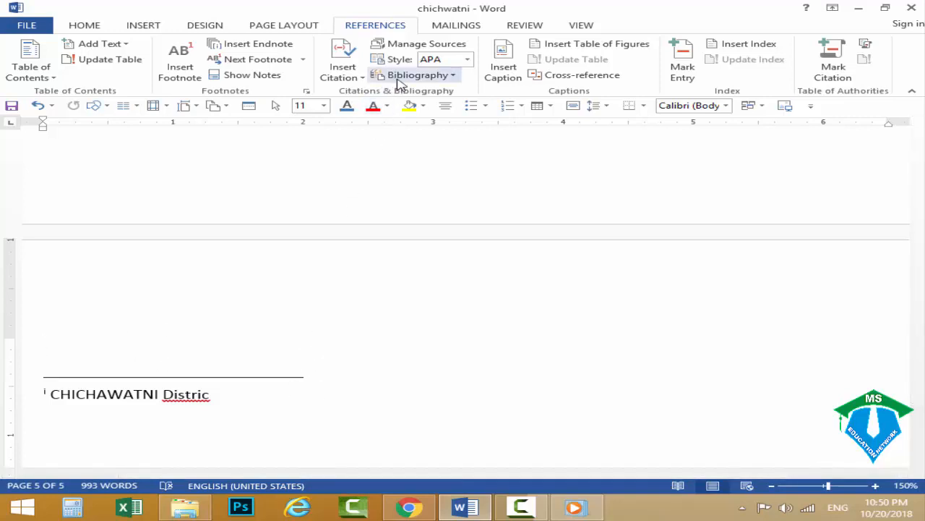
left_click(423, 77)
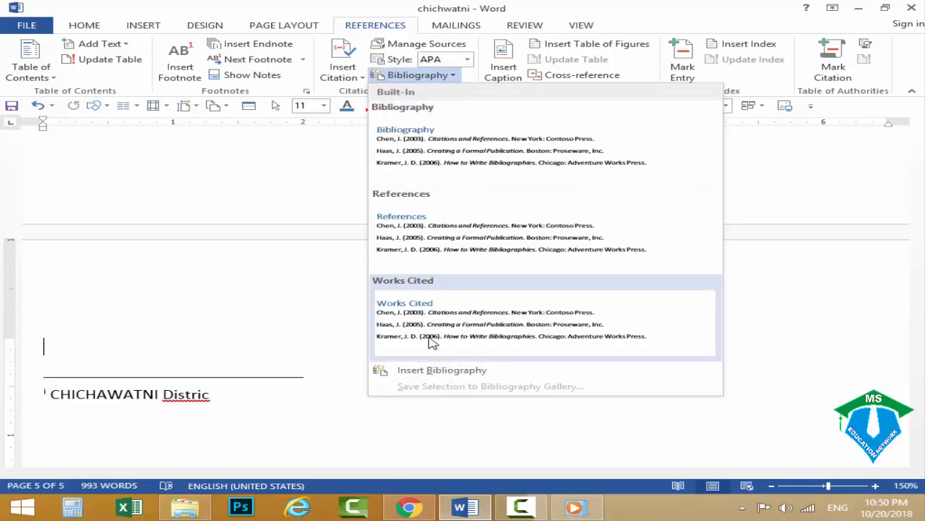
left_click(427, 246)
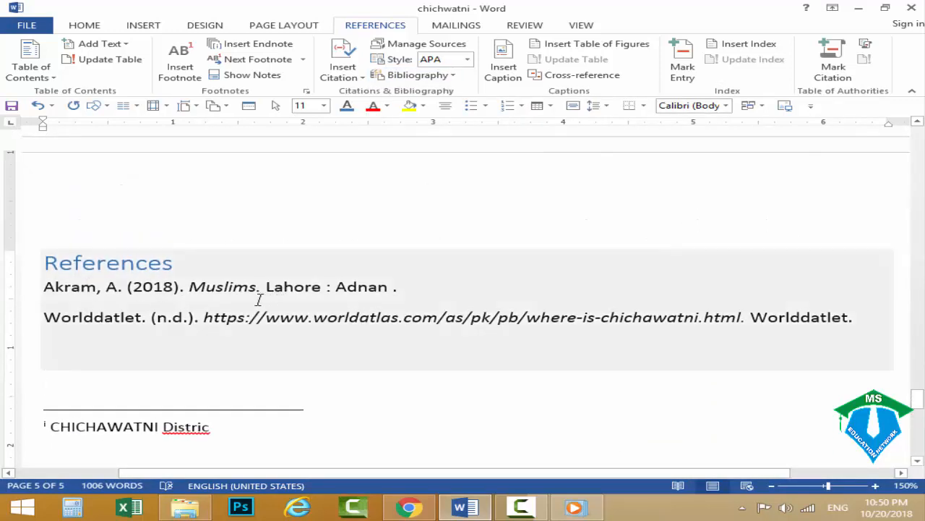
Examine the book and website entries in the inserted References list.
left_click(53, 288)
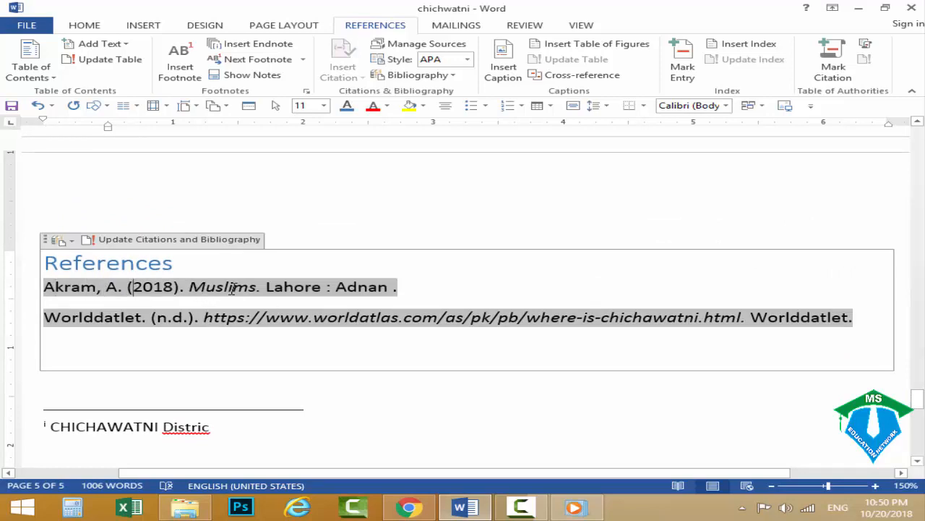
left_click(403, 287)
left_click(359, 401)
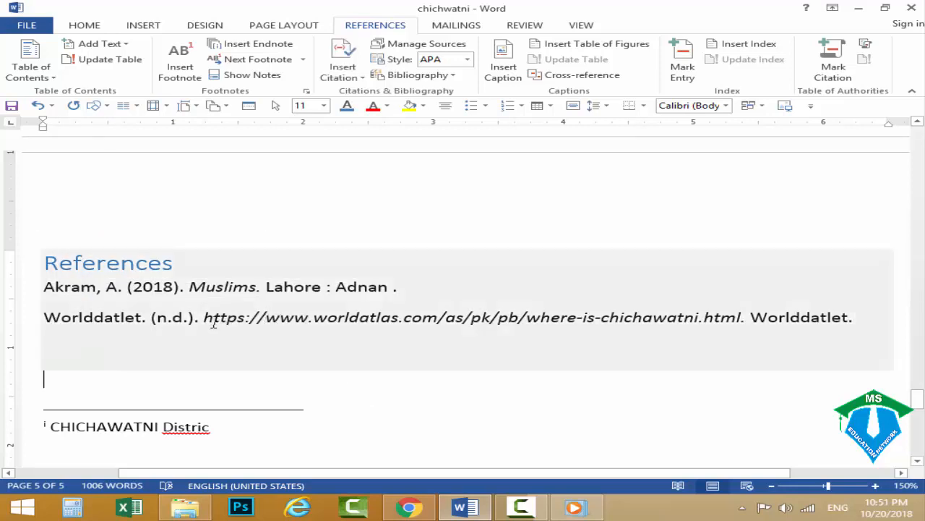
left_click(207, 319)
left_click(303, 215)
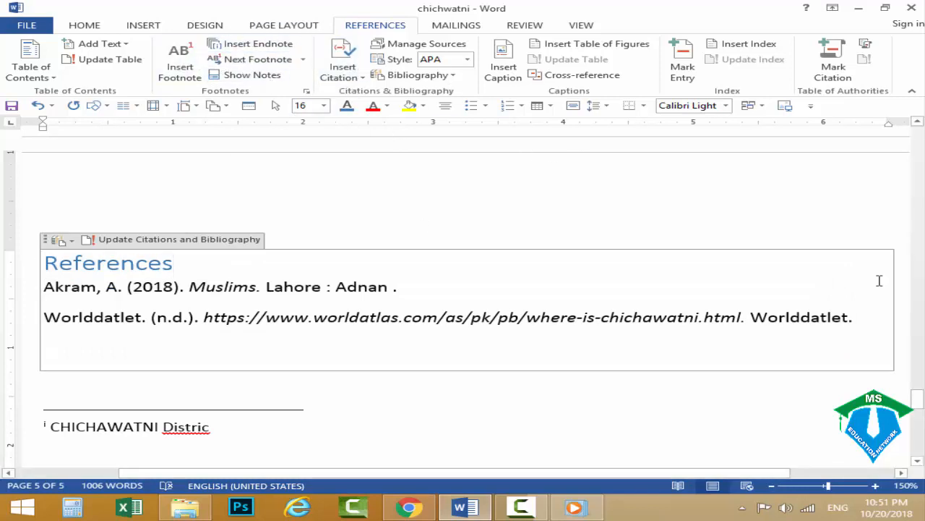
left_click(524, 508)
left_click(524, 508)
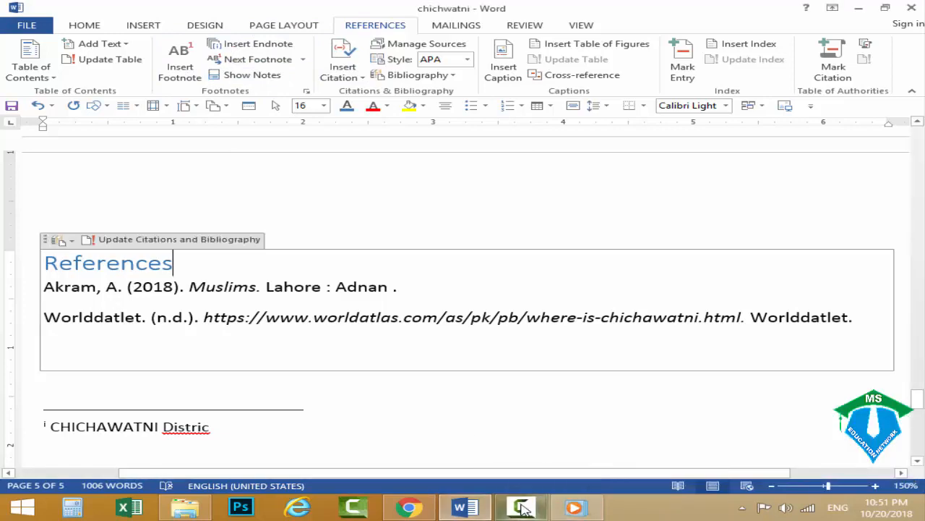
Delete the "Table 2" caption box above the Cattle market picture.
left_click_drag(920, 404, 917, 285)
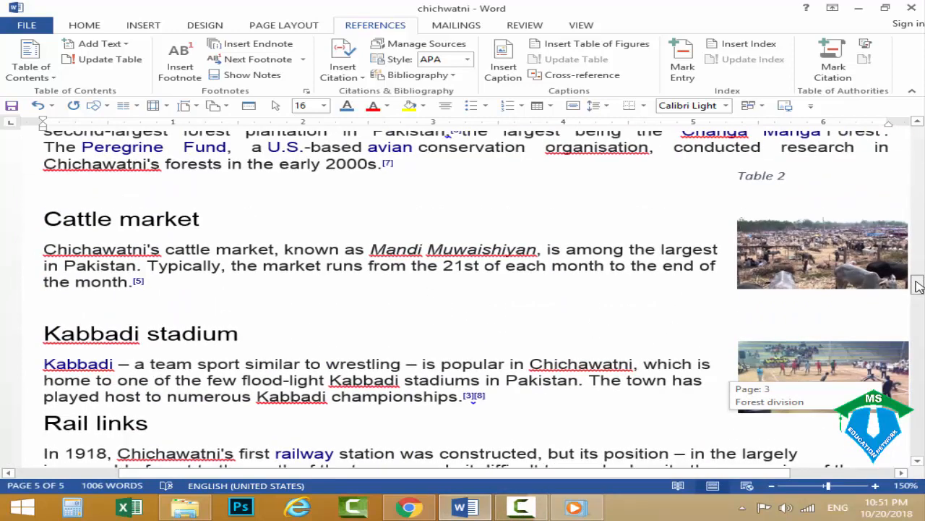
left_click(865, 261)
left_click(785, 369)
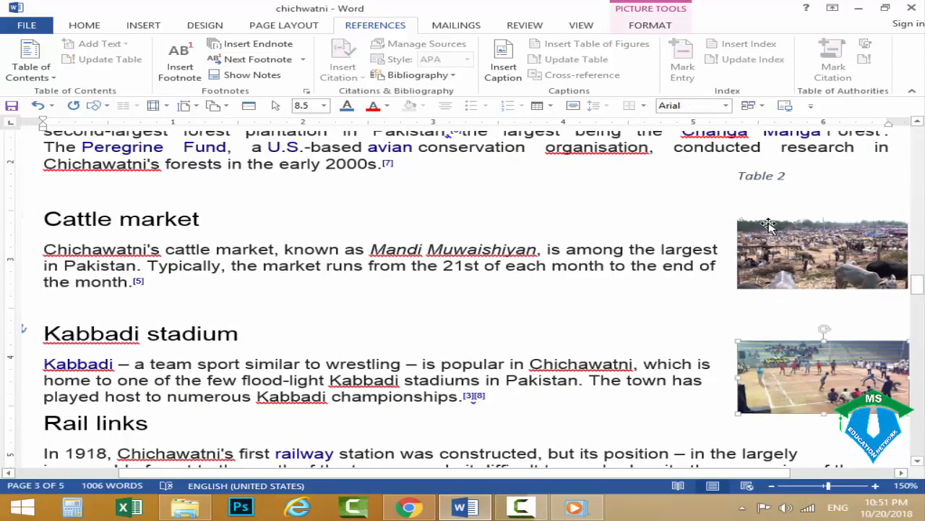
left_click(755, 172)
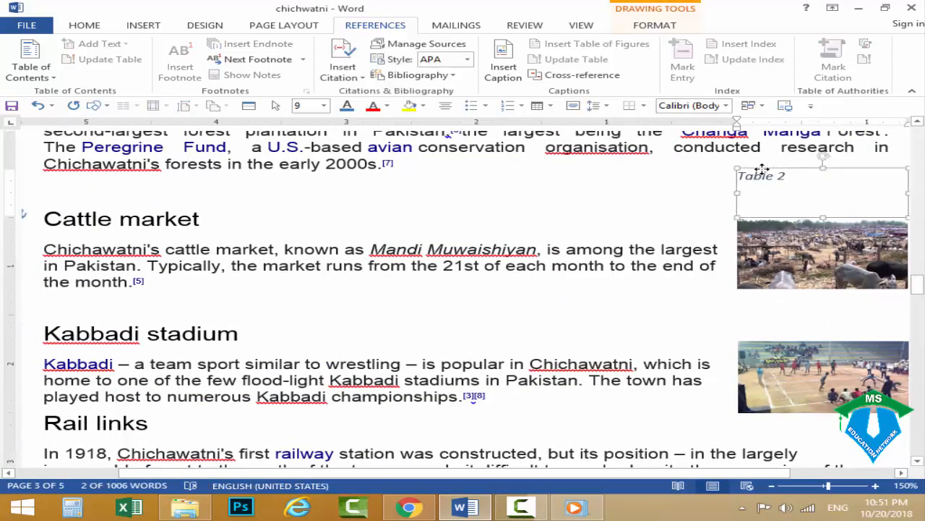
key("Delete")
Delete the overlapping "Table 1" and "Equation 1" caption boxes above the Forest division picture.
mouse_move(918, 286)
left_mouse_down()
mouse_move(918, 297)
mouse_move(919, 271)
left_mouse_up()
left_click(769, 245)
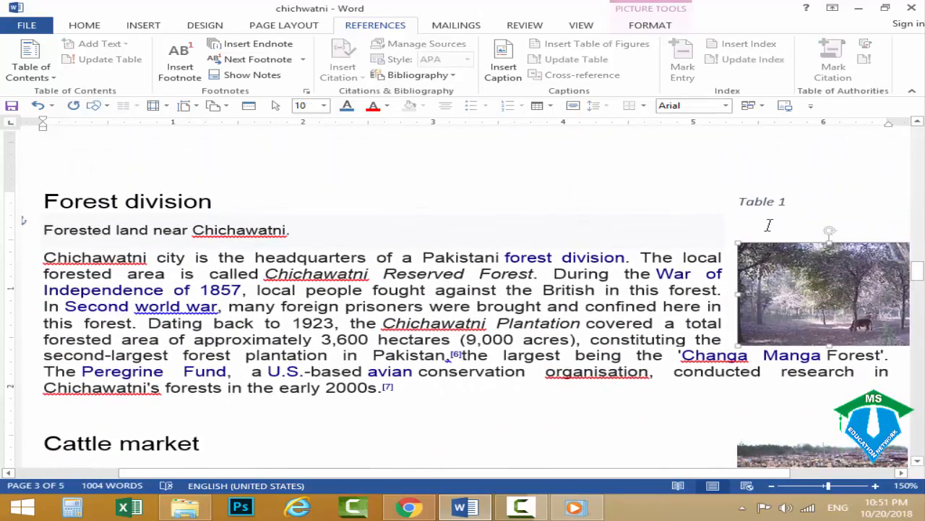
left_click(768, 195)
left_click(767, 193)
key("Delete")
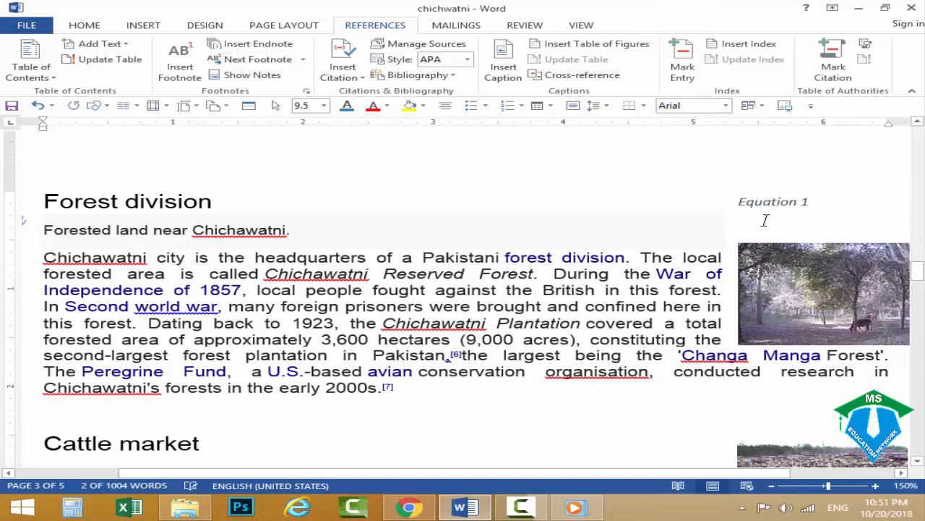
left_click(770, 289)
left_click(766, 205)
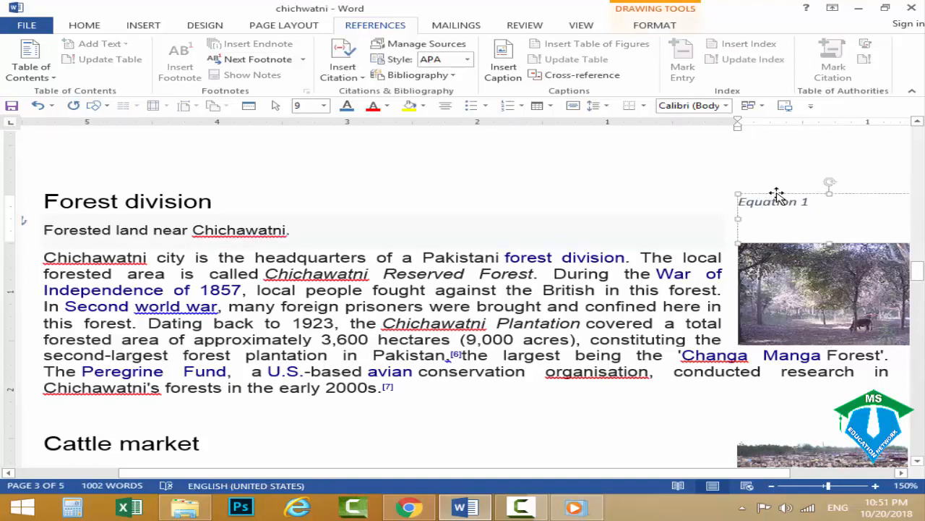
left_click(776, 195)
key("Delete")
left_click(775, 262)
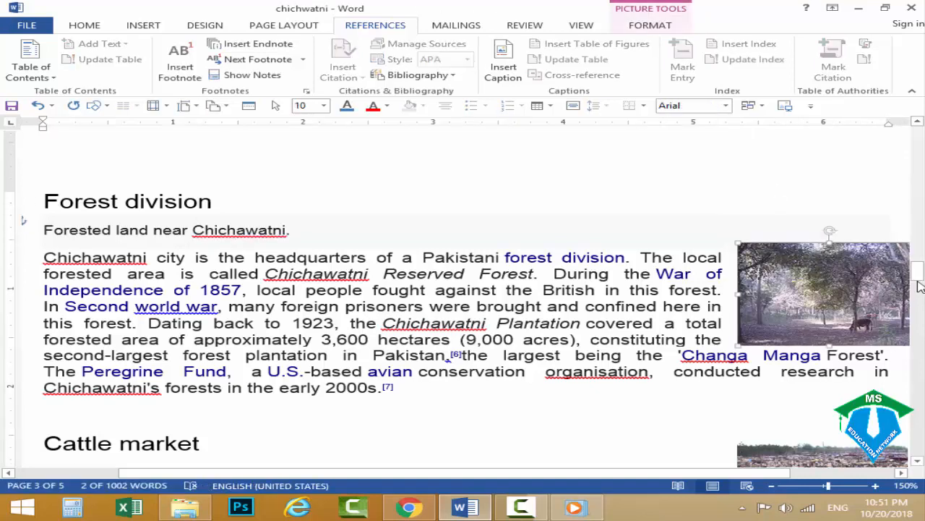
Start a caption for the Forest division picture and choose Figure as its label.
mouse_move(919, 286)
left_mouse_down()
mouse_move(918, 297)
mouse_move(918, 269)
left_mouse_up()
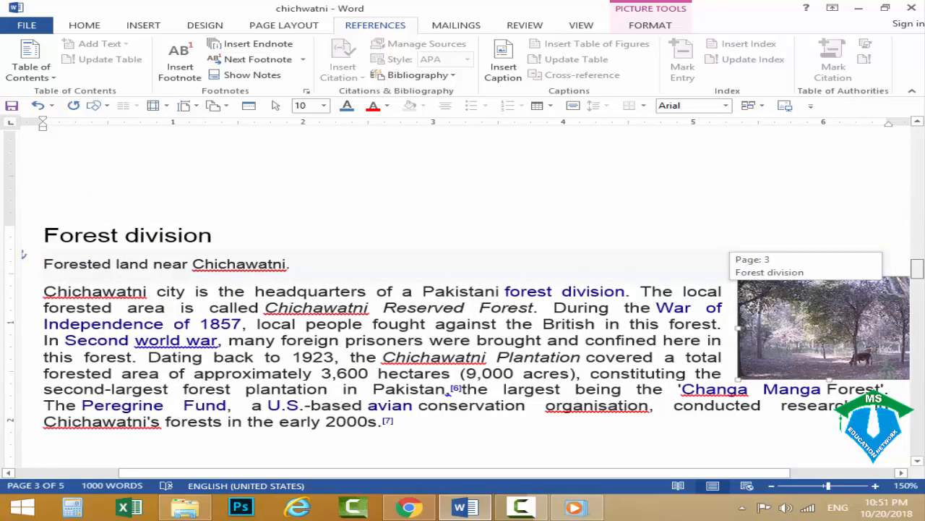
left_click_drag(918, 269, 922, 269)
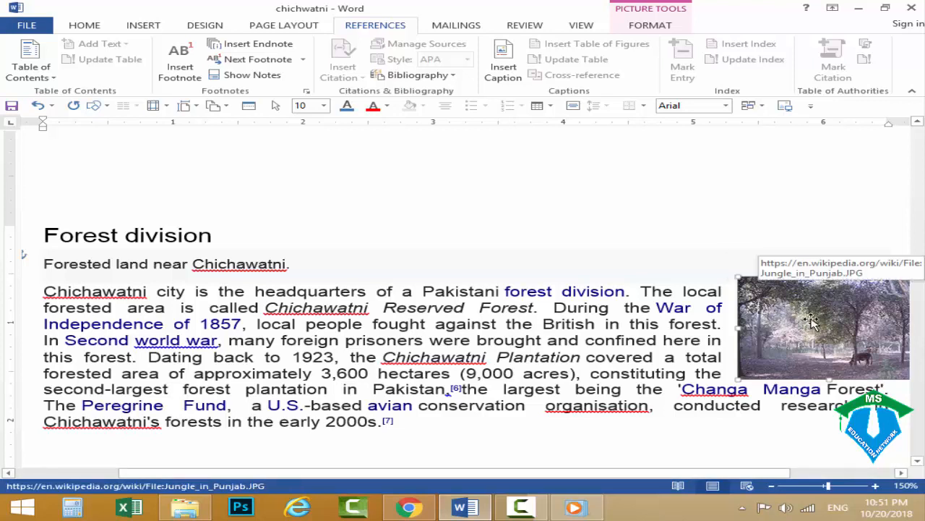
left_click(858, 355)
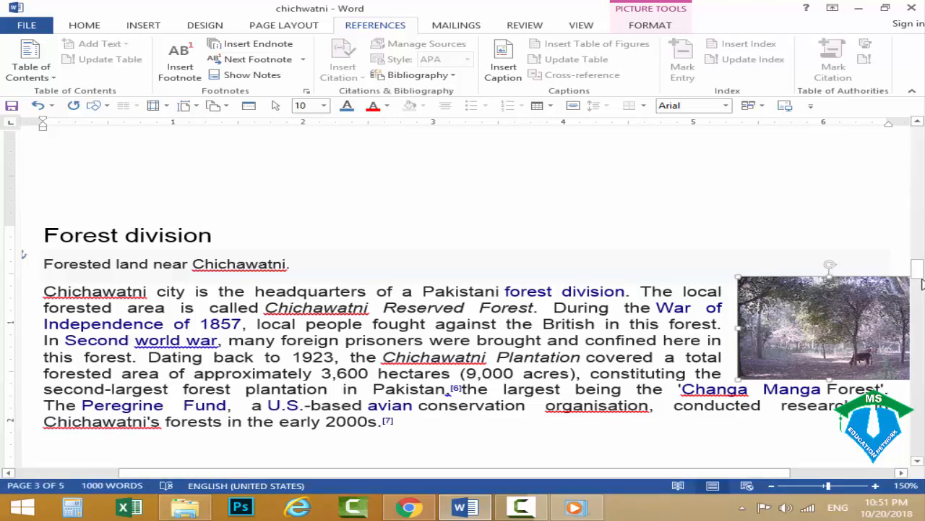
mouse_move(917, 269)
left_mouse_down()
mouse_move(922, 285)
mouse_move(920, 274)
left_mouse_up()
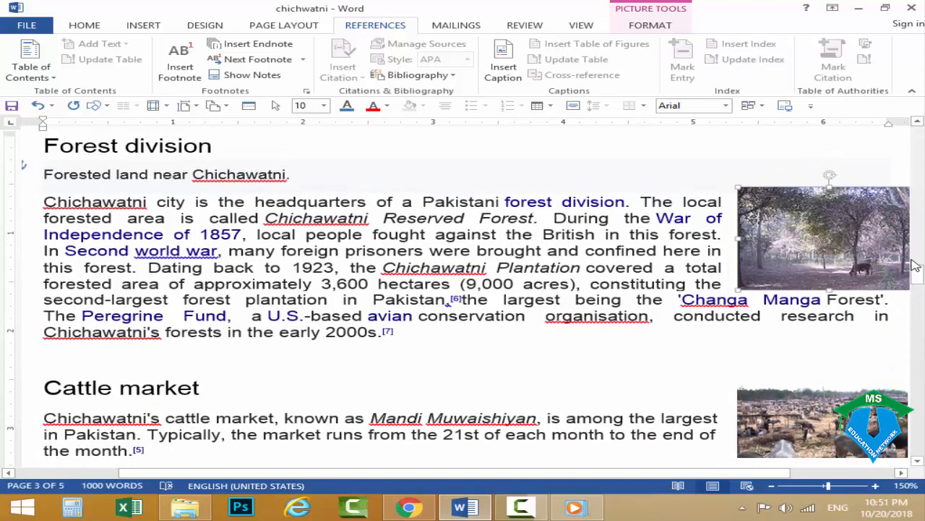
mouse_move(919, 280)
left_mouse_down()
mouse_move(920, 292)
mouse_move(918, 266)
left_mouse_up()
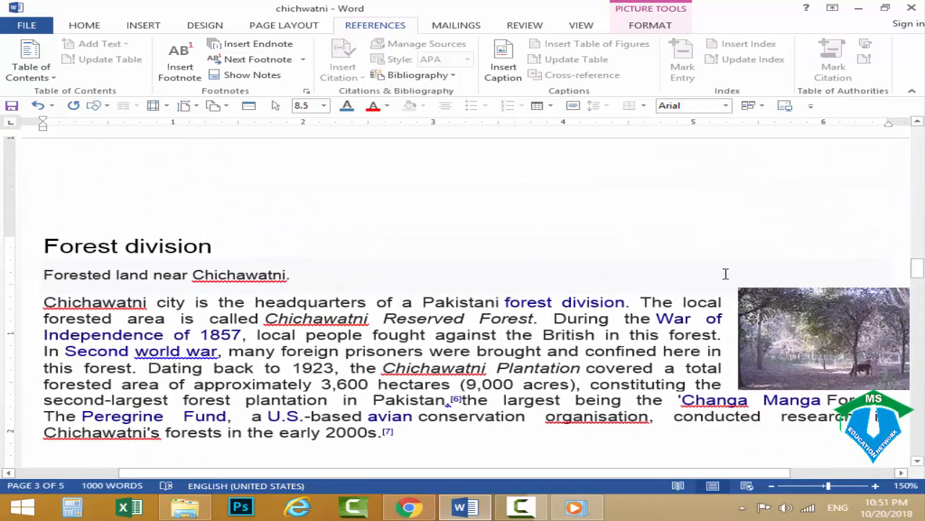
left_click(772, 331)
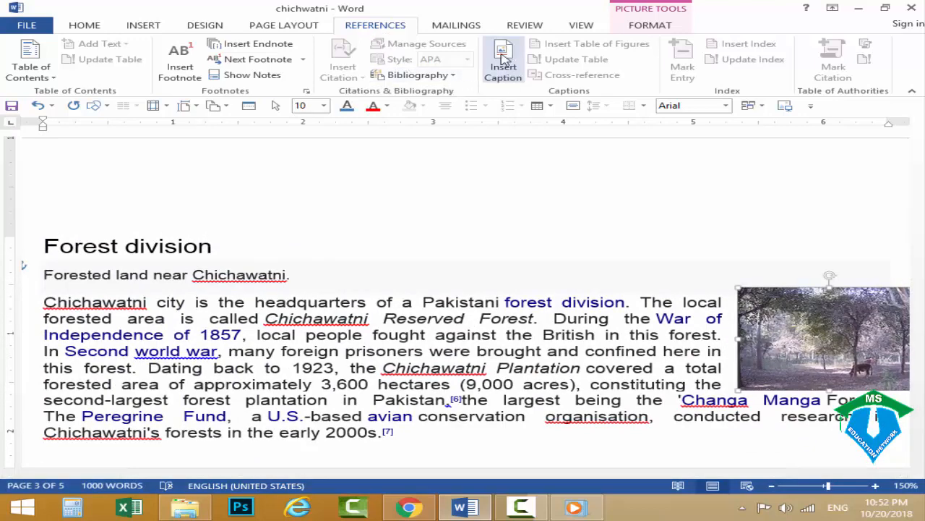
left_click(498, 65)
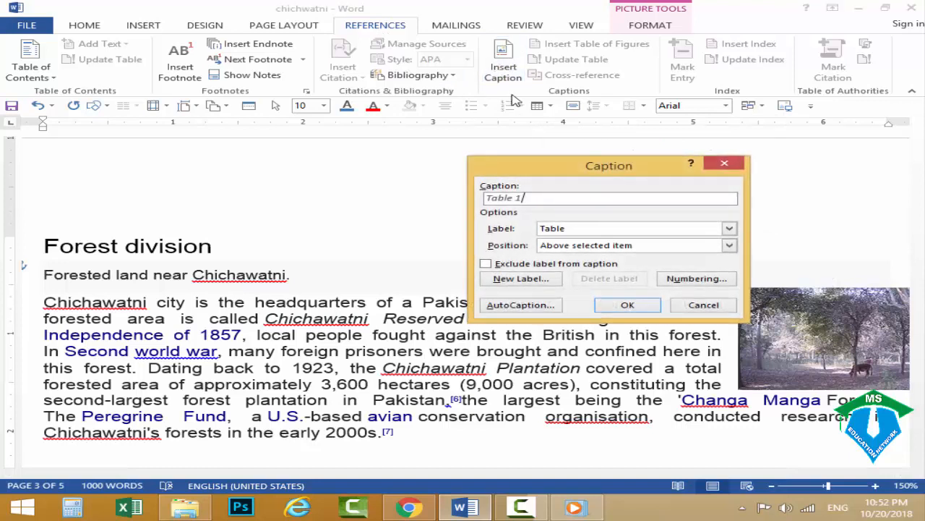
left_click_drag(558, 164, 440, 131)
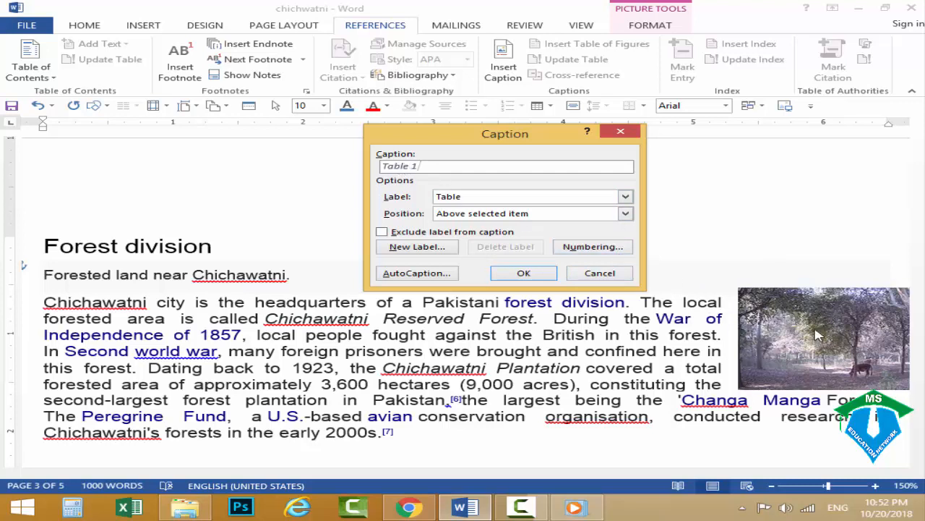
left_click(457, 199)
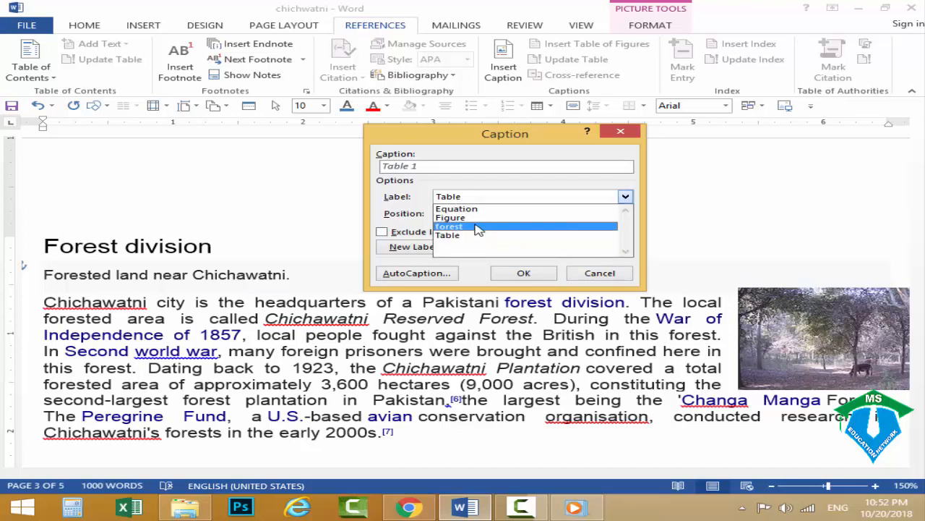
left_click(466, 218)
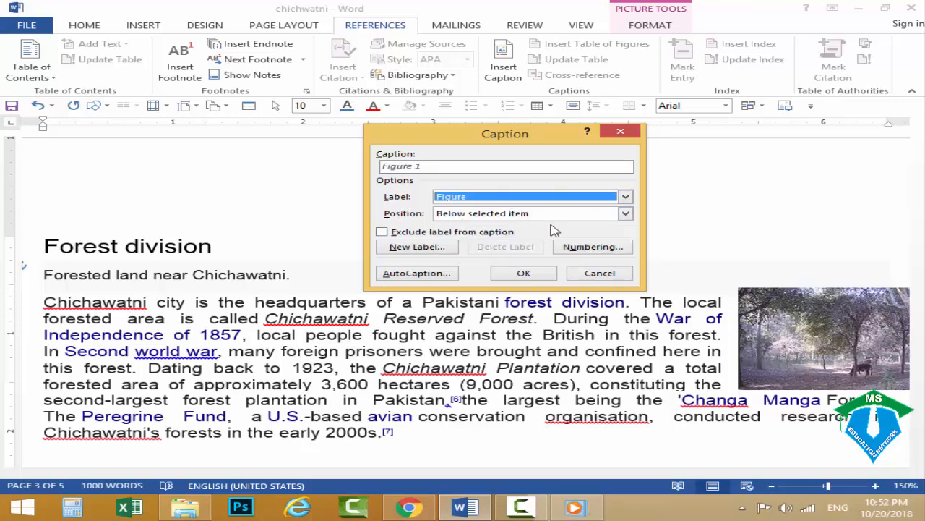
Caption the Forest division picture "Figure 1 Forest Division Chichawatni", positioned below the selected item.
left_click(478, 217)
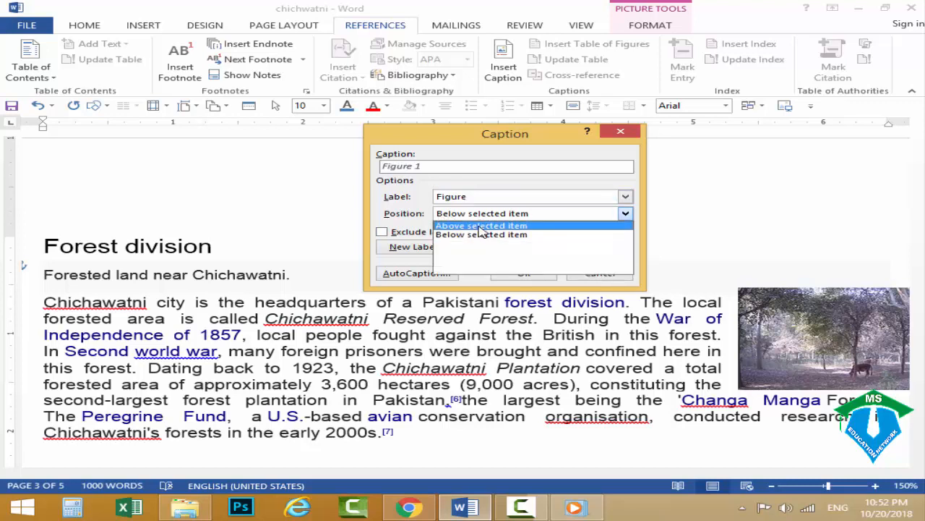
left_click(483, 235)
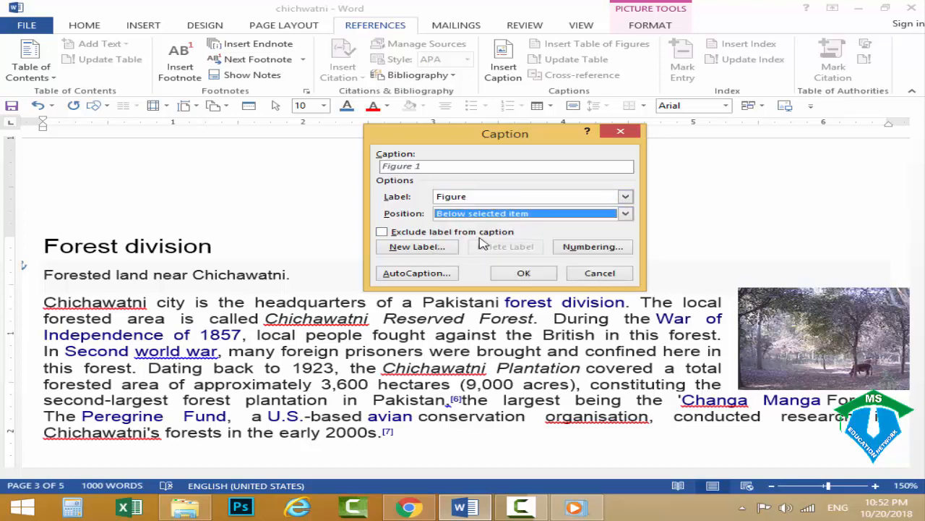
left_click(432, 166)
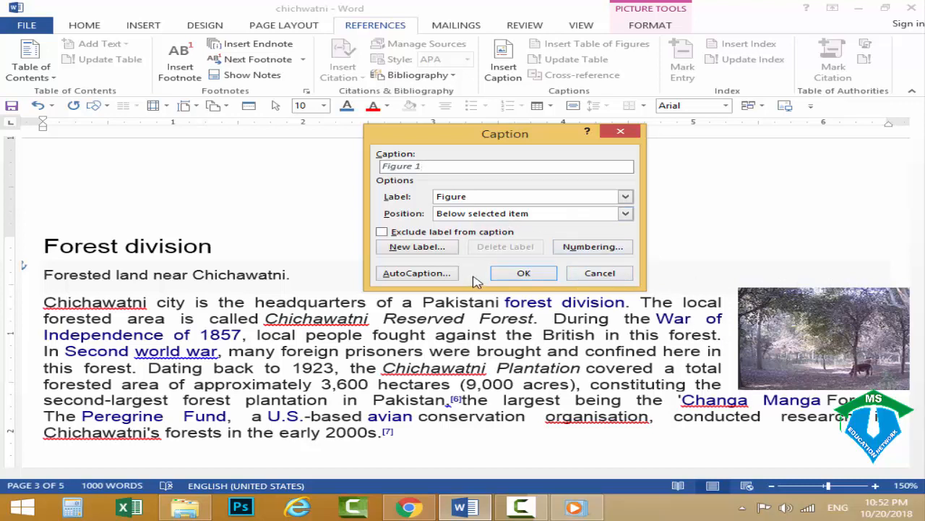
left_click(465, 216)
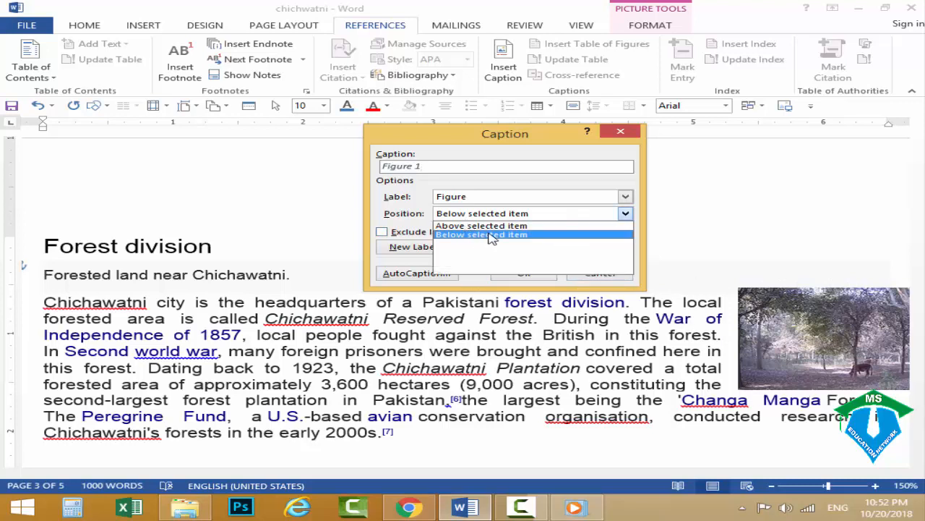
left_click(491, 236)
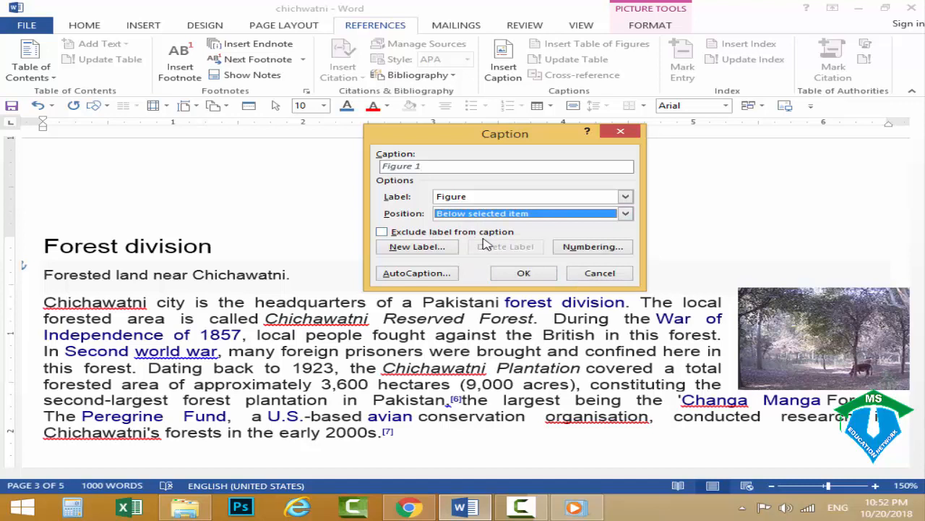
left_click(435, 165)
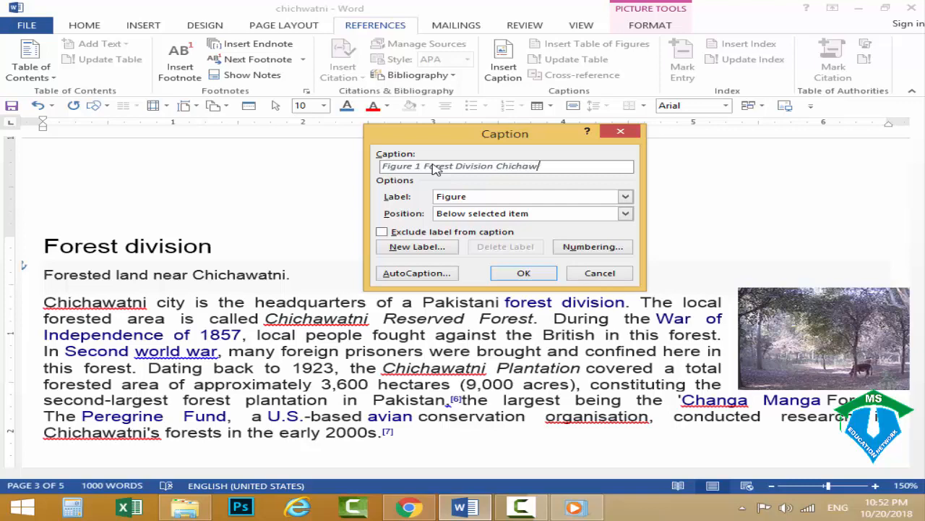
left_click(539, 272)
scroll(534, 255, "down", 2)
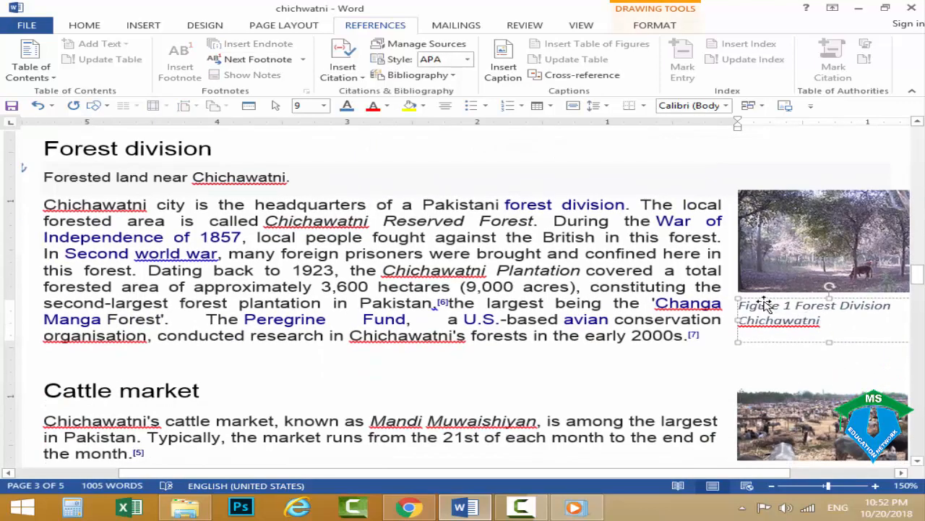
left_click(795, 350)
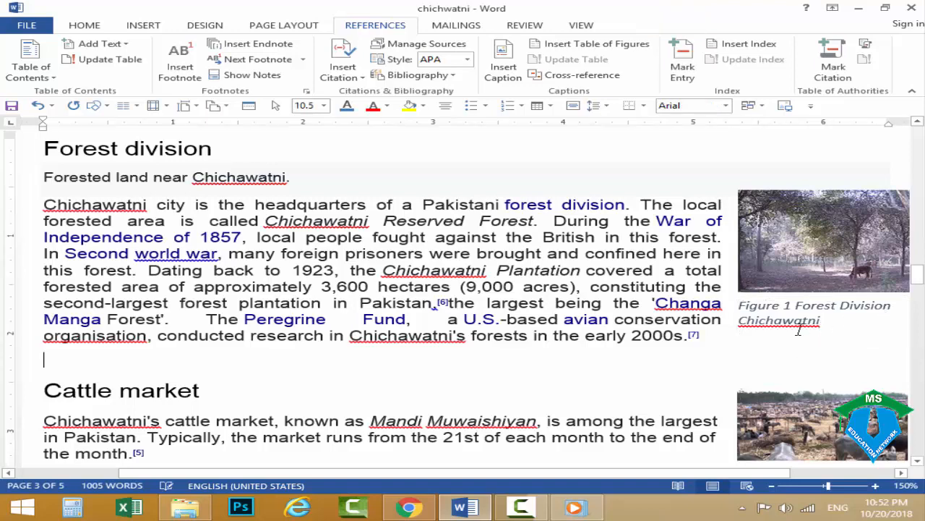
left_click(796, 246)
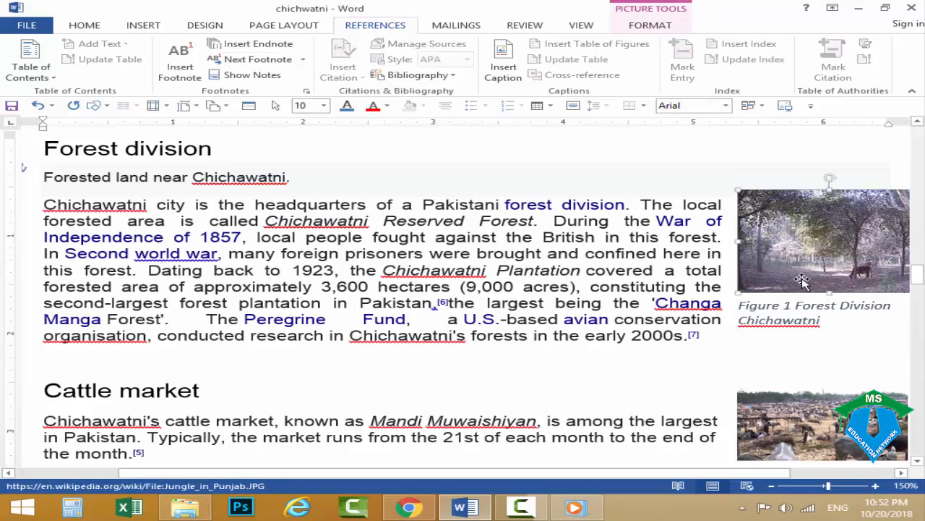
Add the caption "Figure 2 Cattle Market Chichawatni" below the Cattle market picture.
scroll(790, 297, "down", 1)
left_click(805, 367)
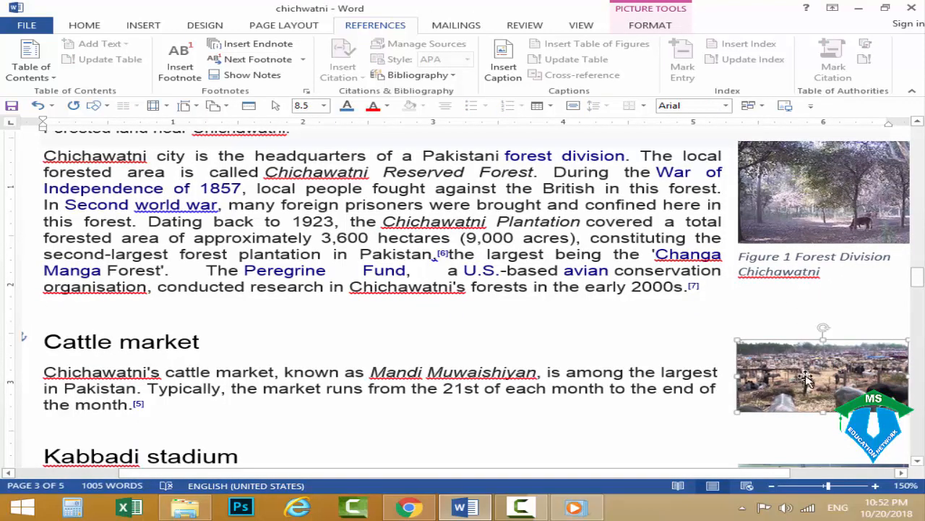
left_click(504, 68)
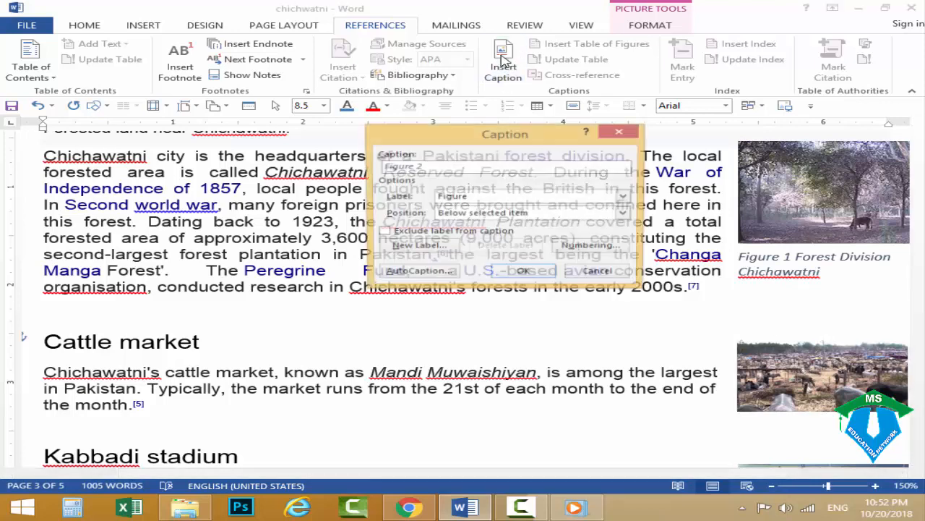
left_click_drag(464, 135, 382, 133)
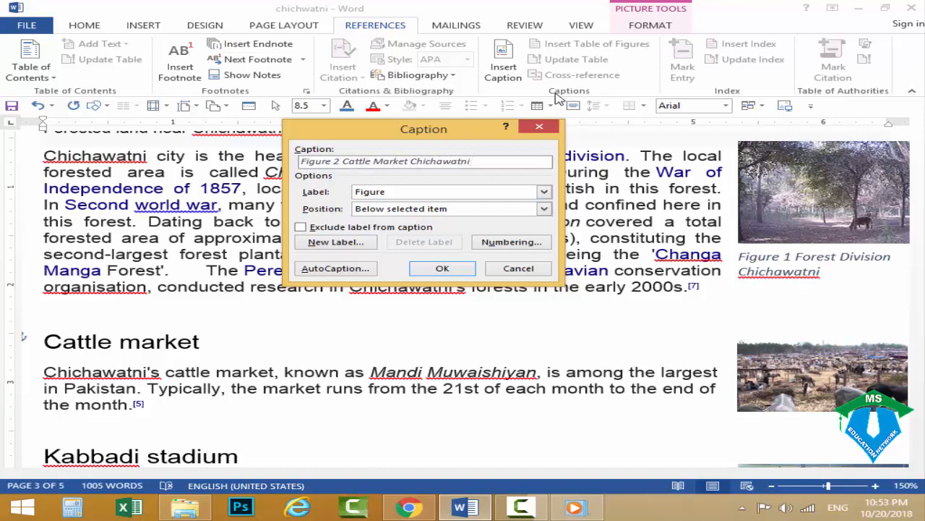
left_click(443, 269)
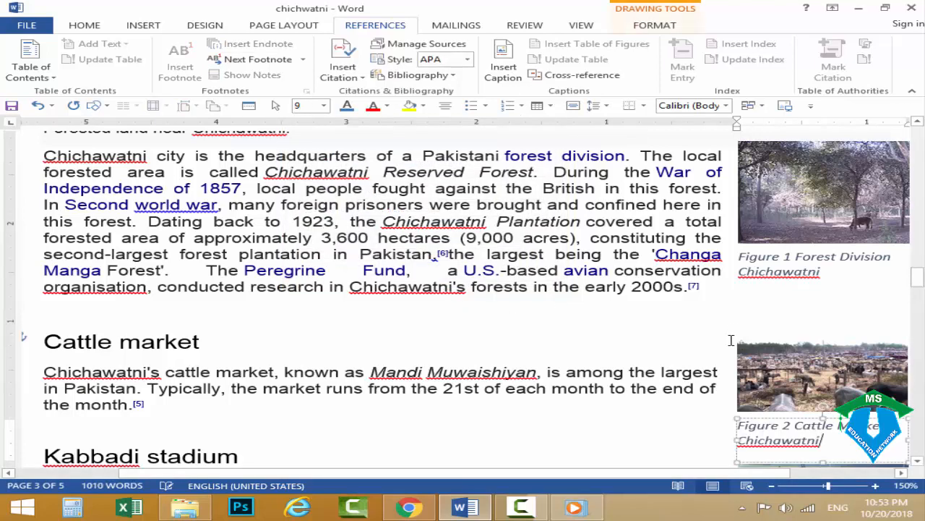
Add the caption "Figure 3 Kabbadi Stadium Chichawatni" below the Kabbadi stadium picture.
scroll(731, 340, "down", 3)
left_click(795, 401)
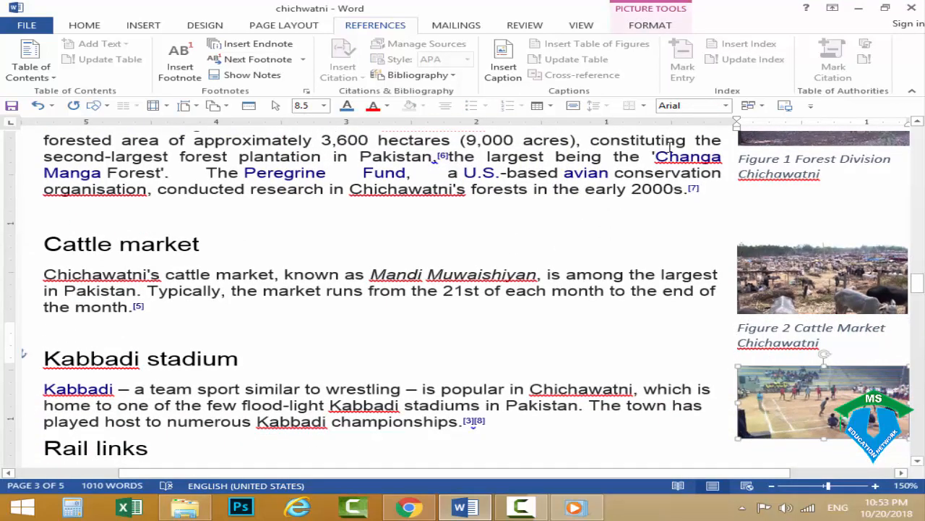
left_click(506, 67)
left_click_drag(409, 139, 388, 130)
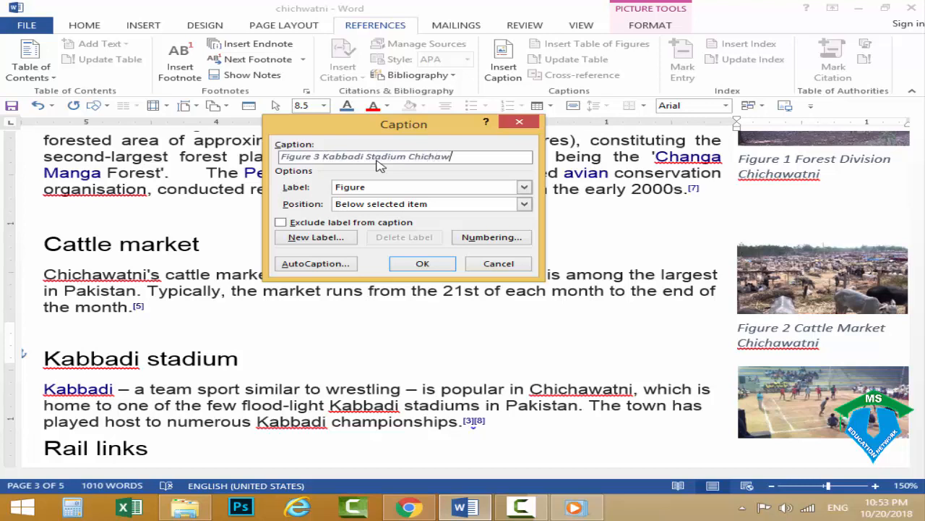
left_click(421, 265)
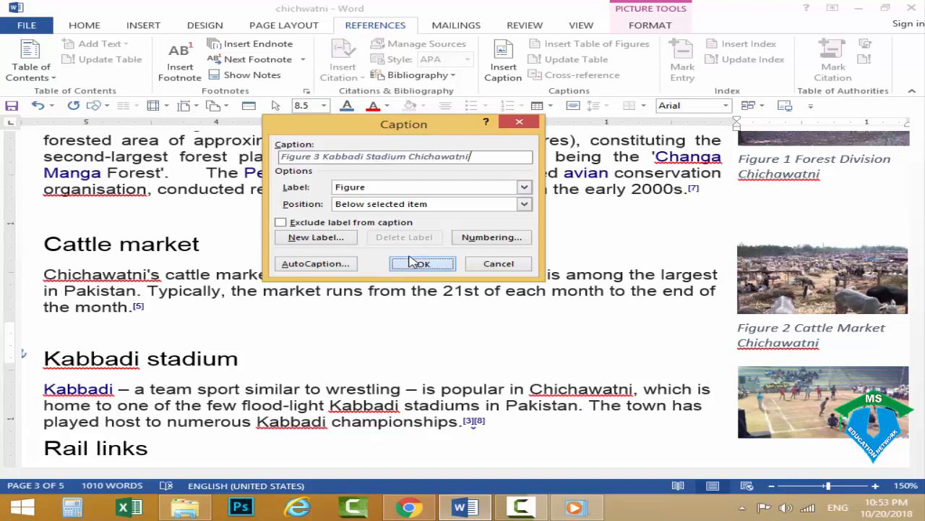
left_click(690, 374)
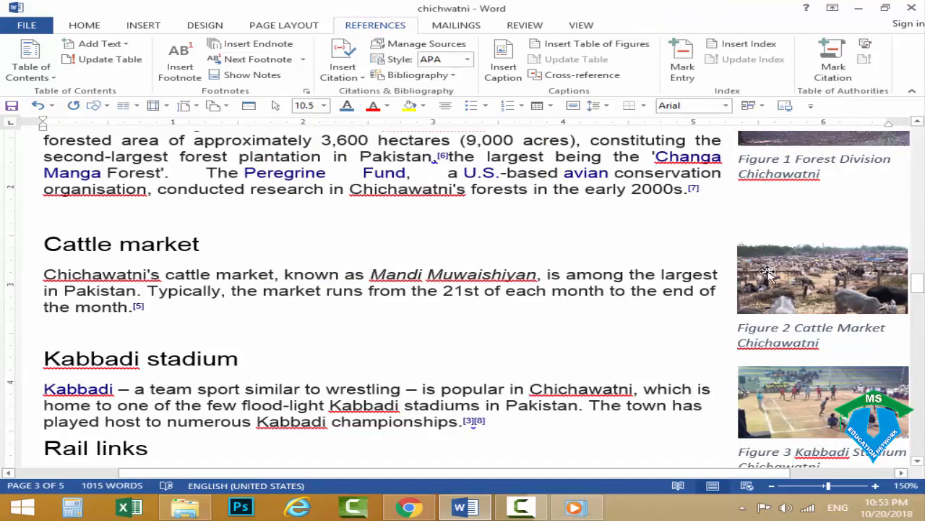
Add the heading "Fig. Table of Content" directly below the table of contents on page 1, with the spelling of the last word corrected.
scroll(801, 414, "down", 3)
scroll(801, 413, "up", 15)
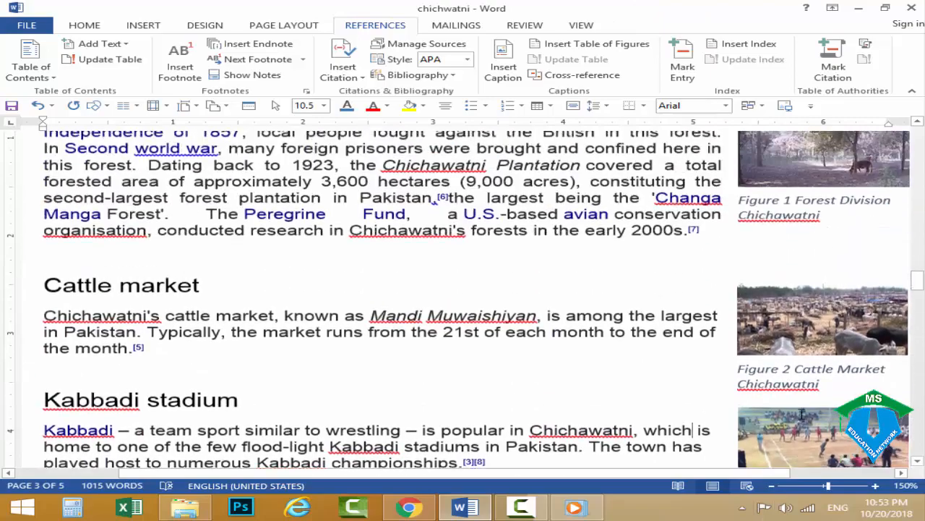
scroll(801, 413, "up", 15)
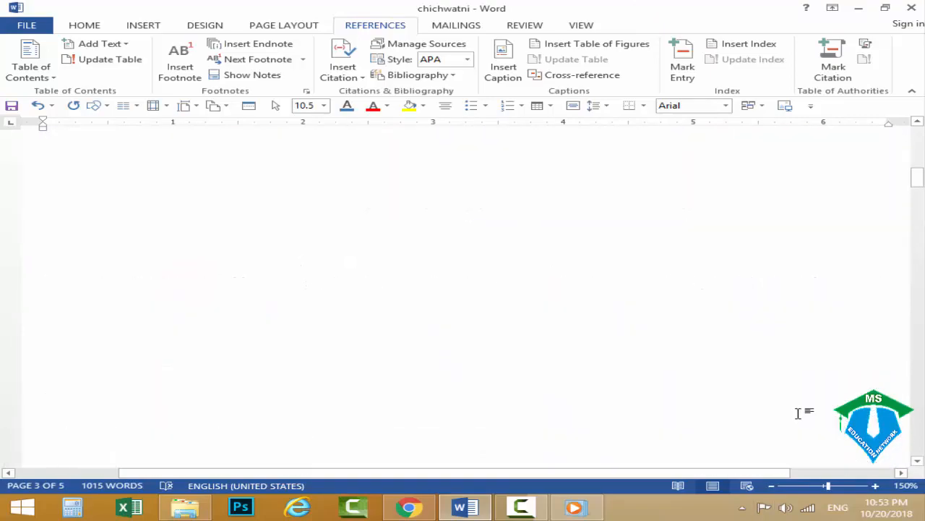
left_click(193, 231)
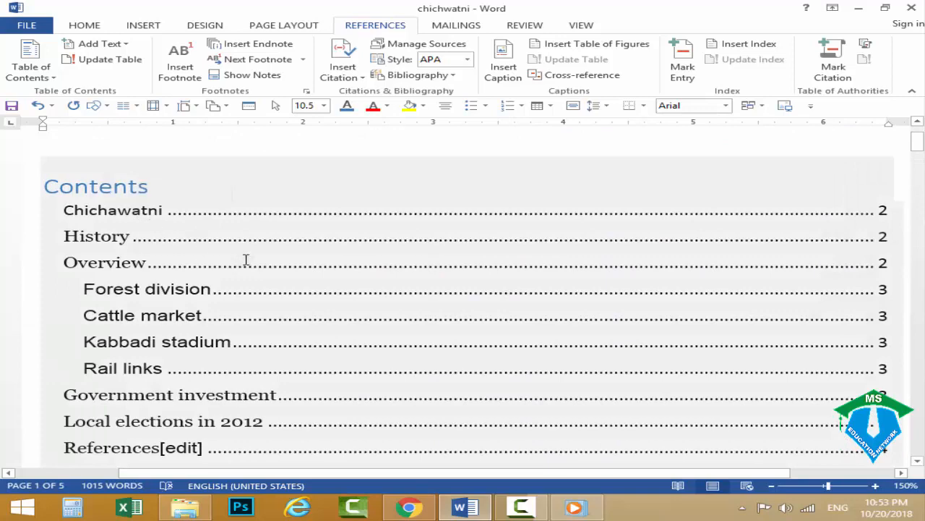
scroll(248, 271, "down", 1)
left_click(160, 432)
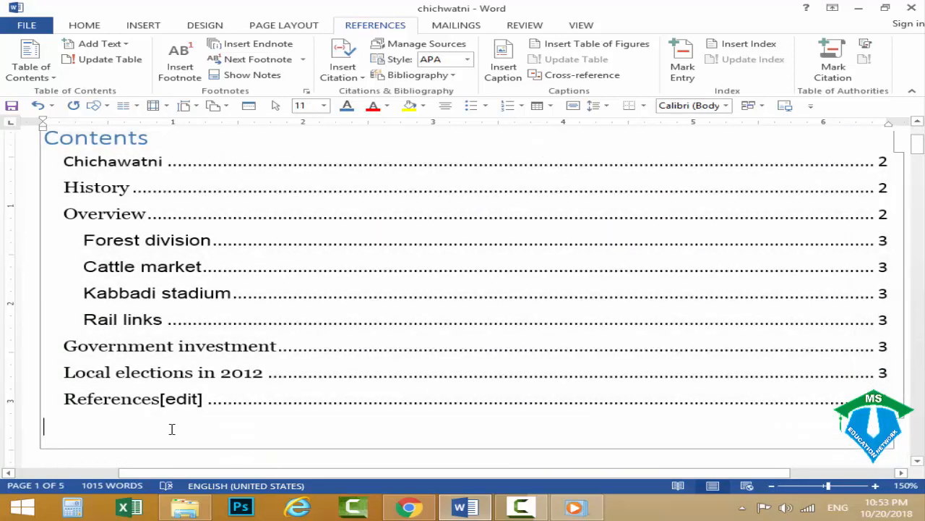
scroll(171, 430, "down", 2)
left_click(113, 372)
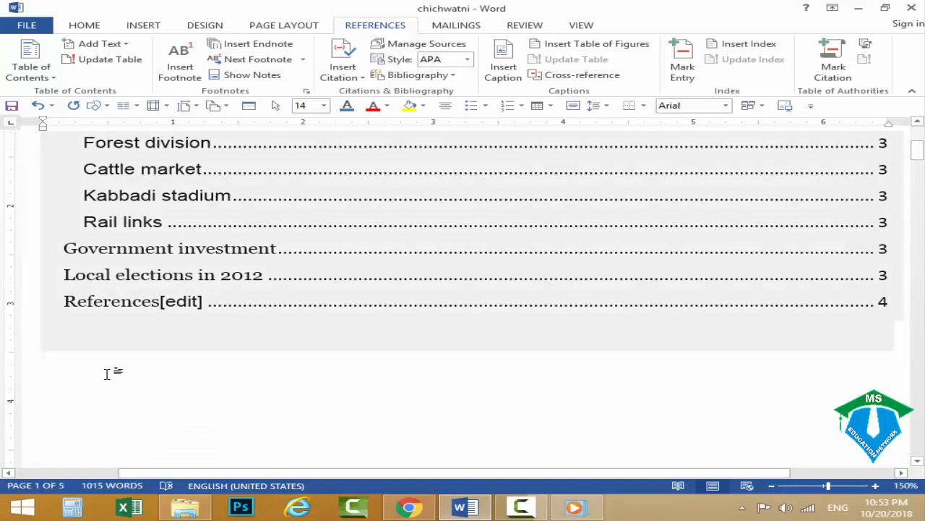
type("Fig")
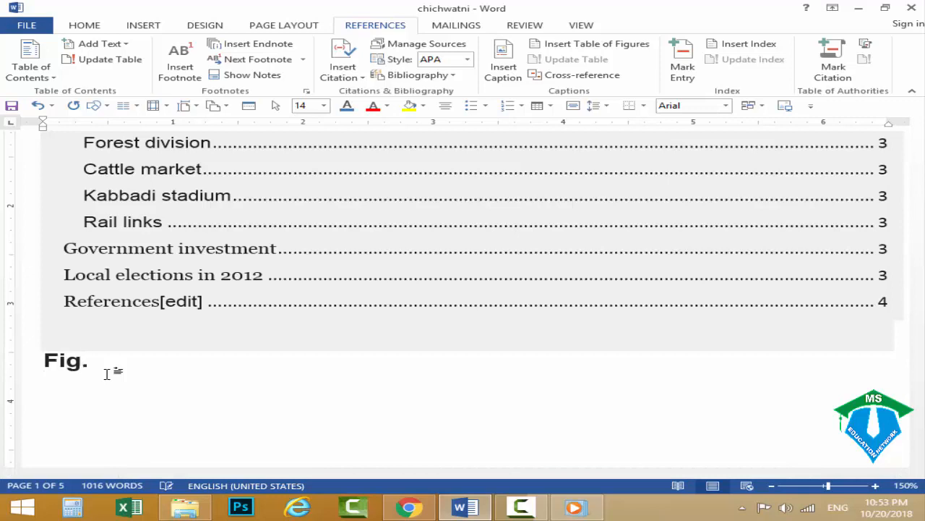
type(". Table of ")
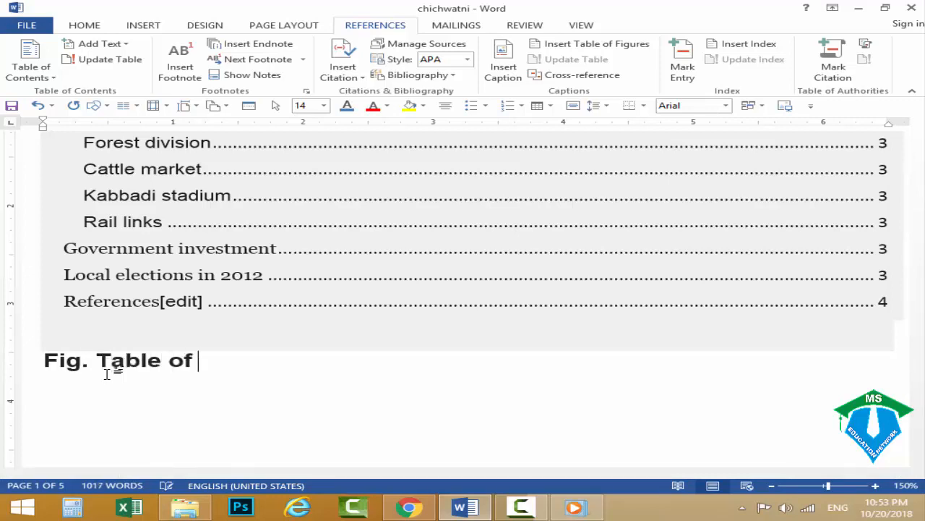
type("Contant")
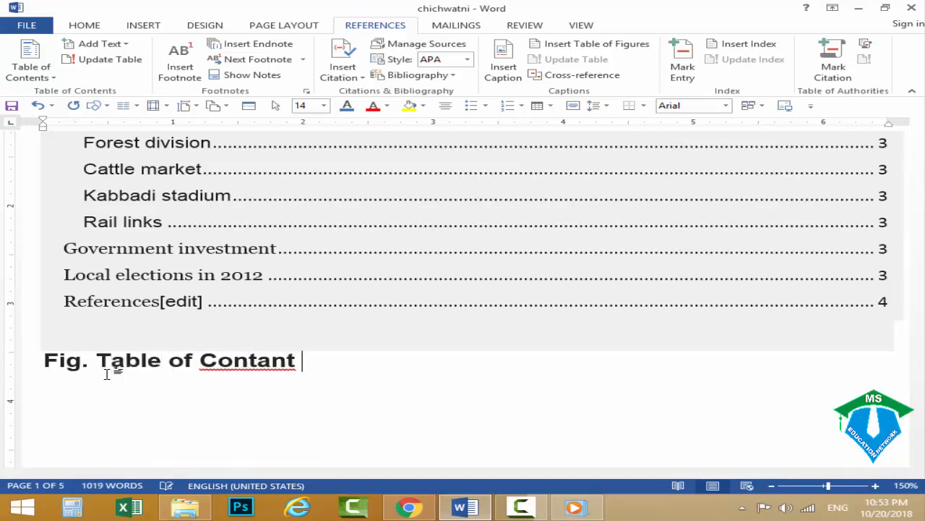
key("Menu")
key("Down")
key("Return")
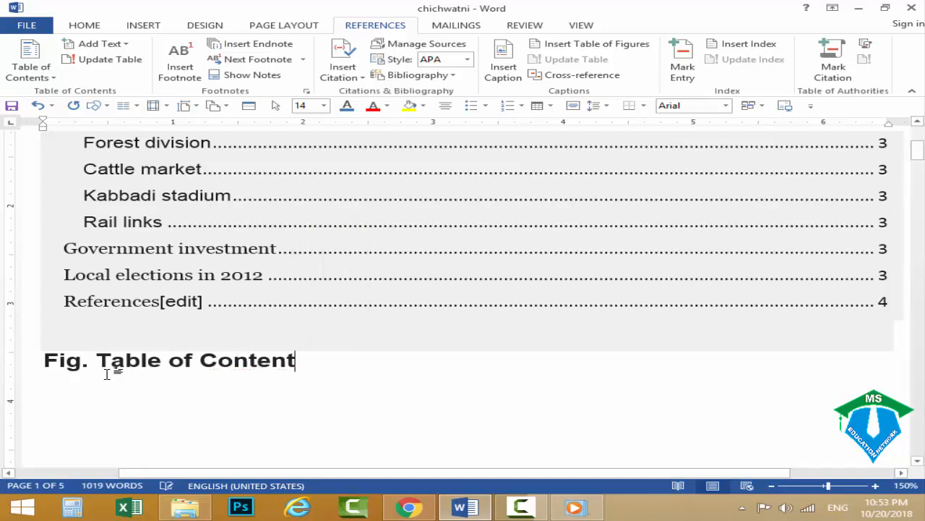
Start a table of figures on a new line below the "Fig. Table of Content" heading, keeping Figure as the caption label.
scroll(306, 295, "down", 3)
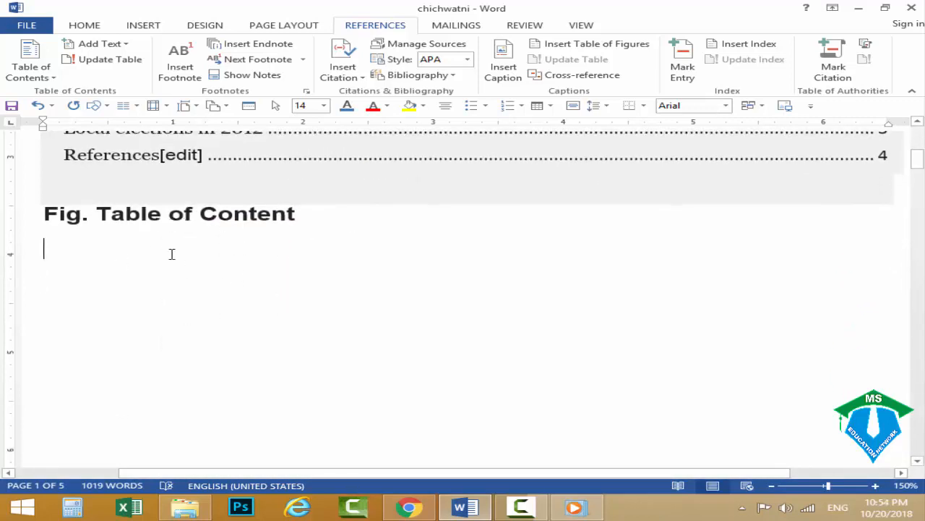
scroll(243, 249, "up", 1)
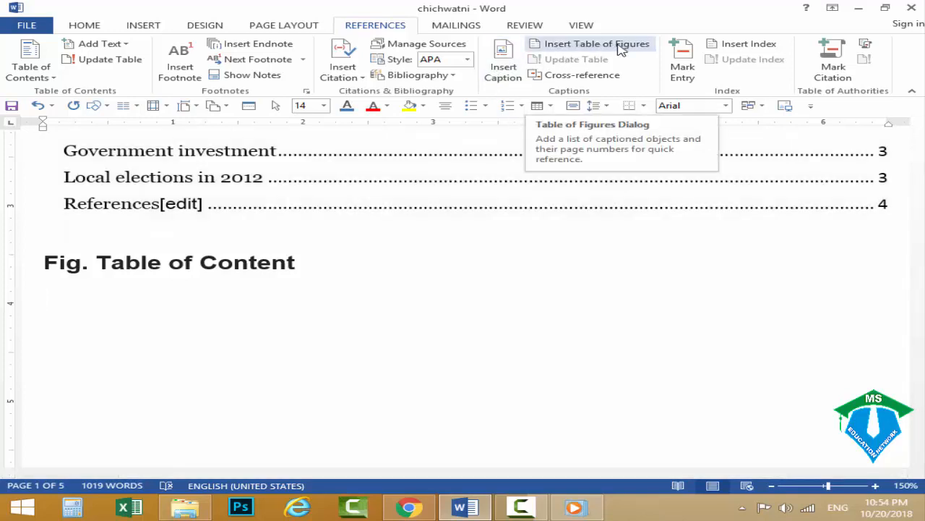
left_click(571, 49)
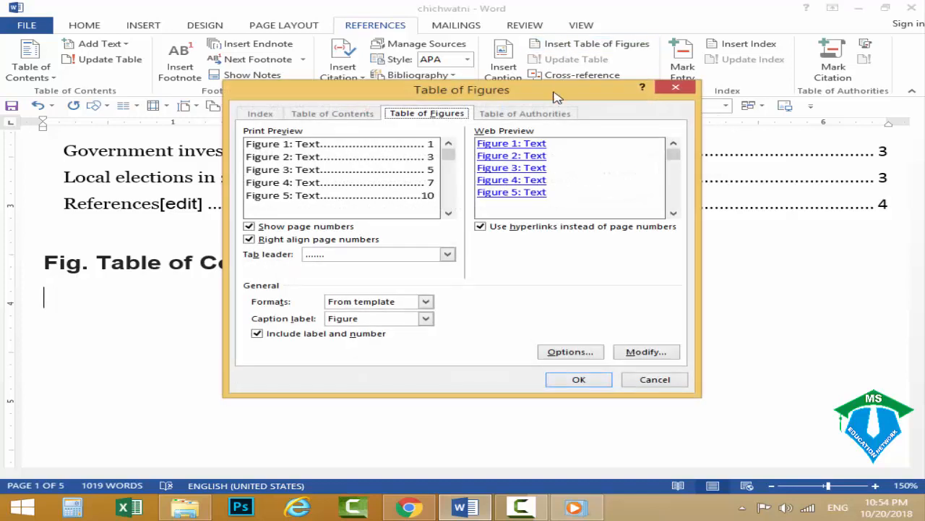
left_click(346, 321)
left_click(345, 320)
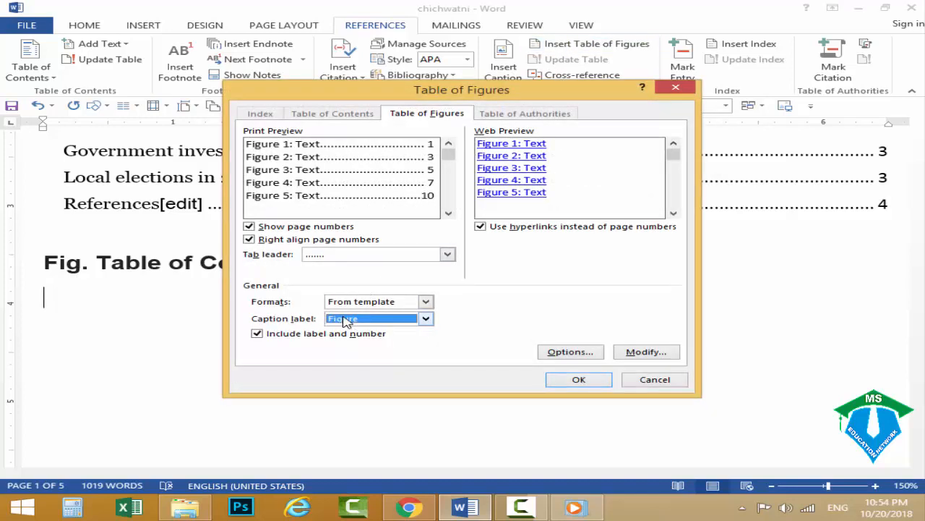
left_click(354, 320)
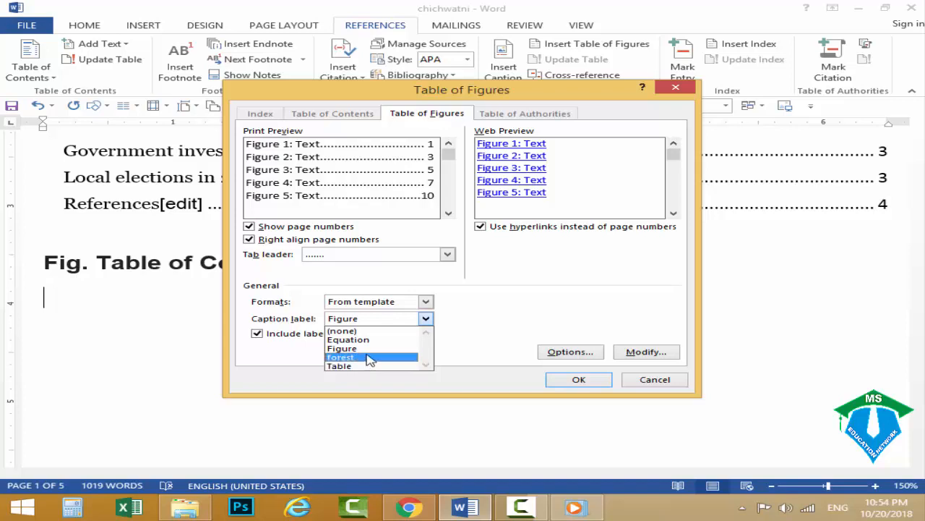
key("Escape")
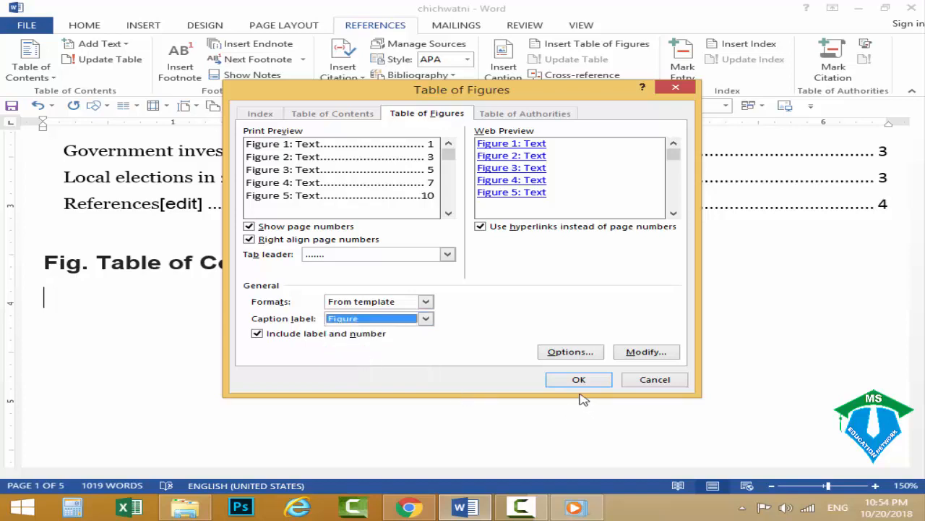
Try the dashed and underline tab leaders for the table of figures and return to the dotted leader.
left_click(373, 254)
left_click(327, 287)
left_click(324, 254)
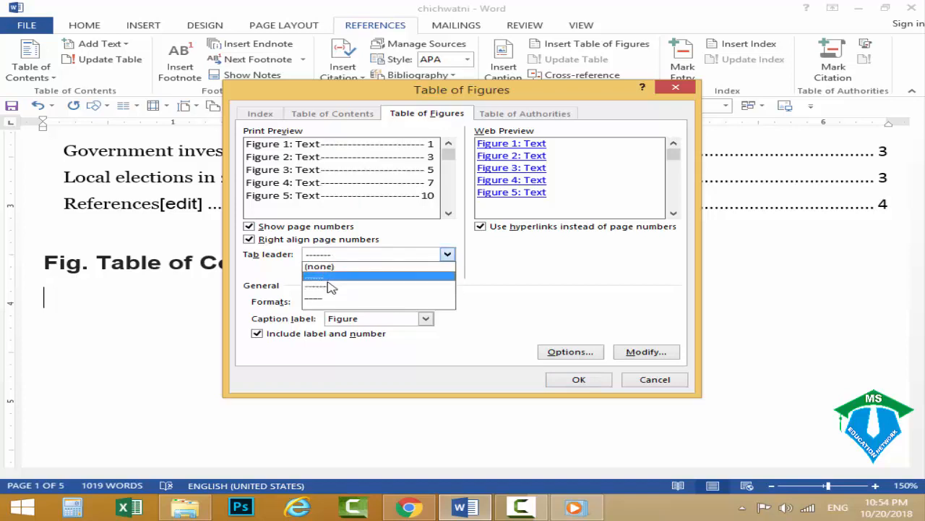
left_click(322, 297)
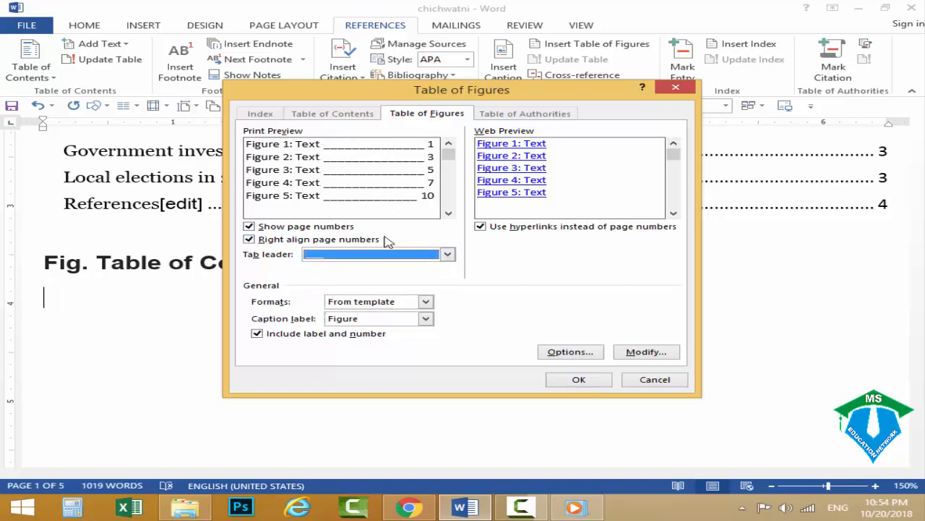
left_click(372, 254)
left_click(372, 277)
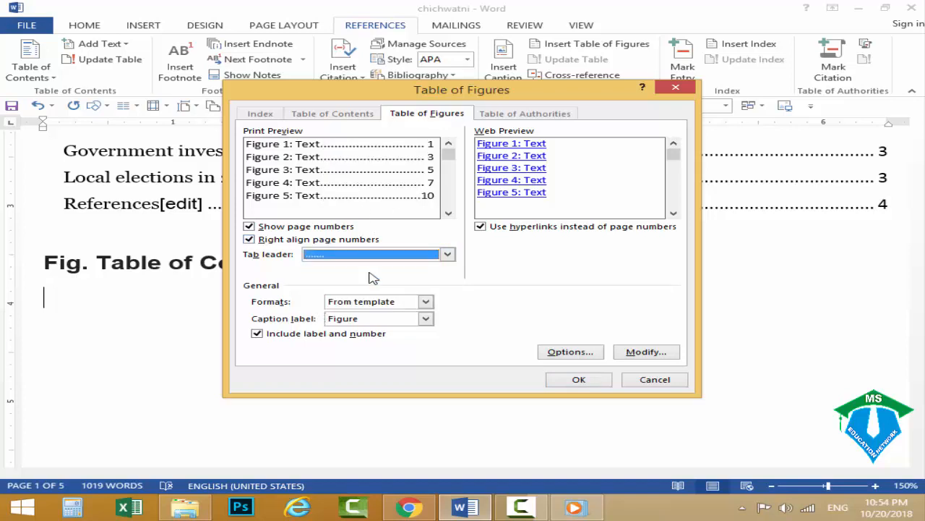
Insert the table of figures below the "Fig. Table of Content" heading with right-aligned page numbers and a dotted tab leader.
left_click(359, 241)
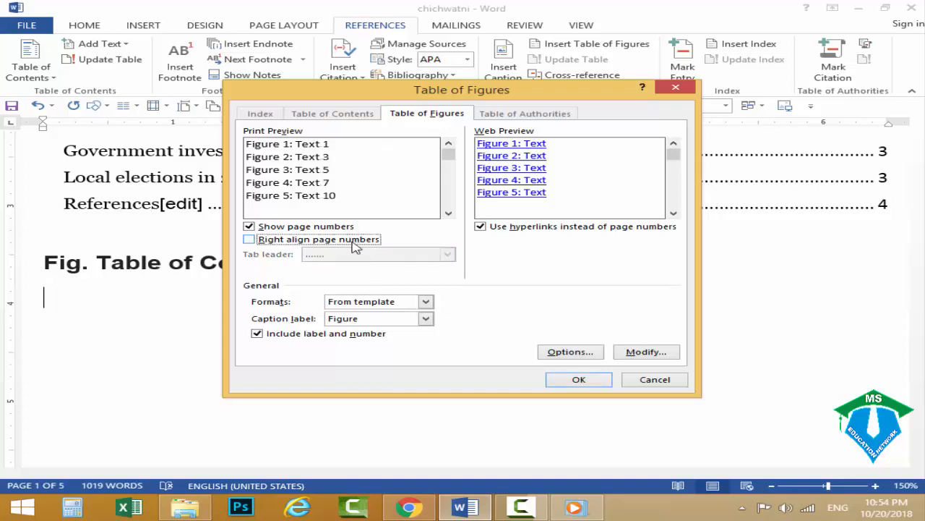
left_click(353, 243)
left_click(355, 246)
left_click(355, 246)
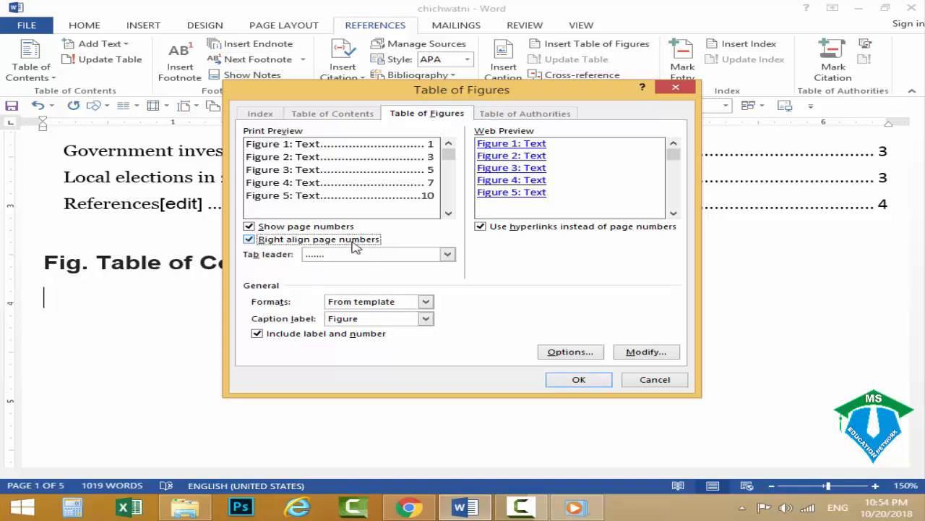
left_click(563, 382)
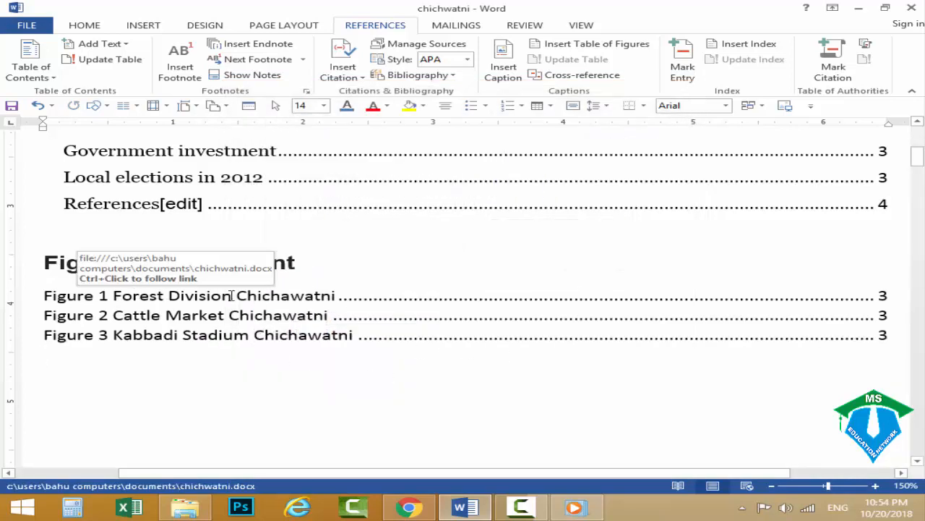
left_click(880, 300)
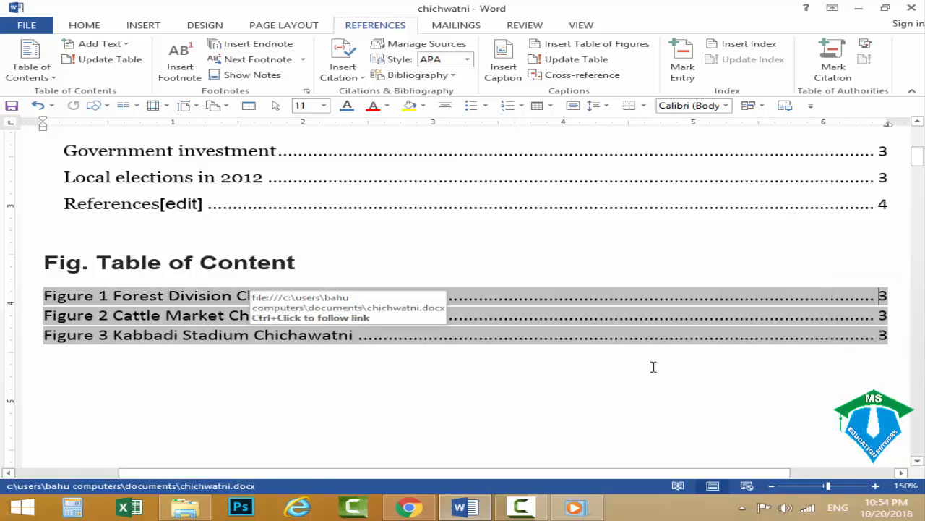
left_click(828, 369)
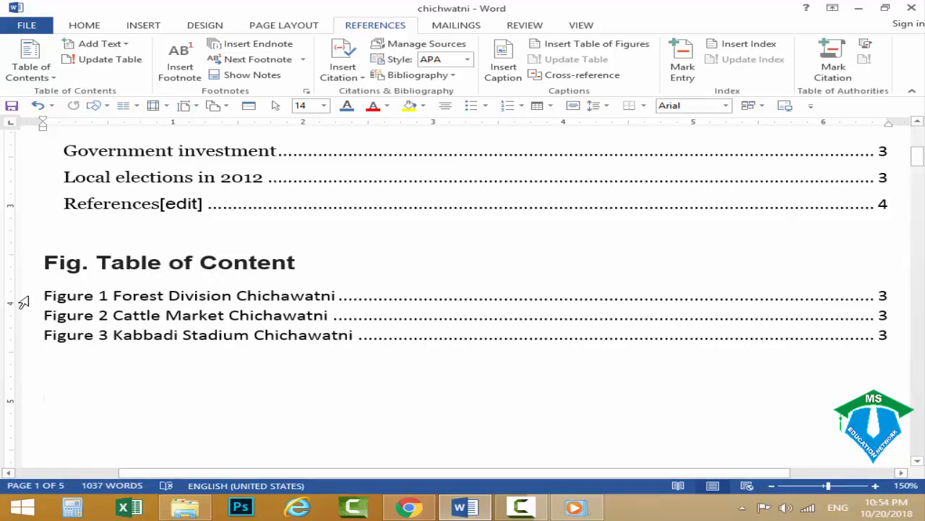
Delete the table of figures and insert a table with two columns and one row in its place.
left_click_drag(41, 296, 597, 341)
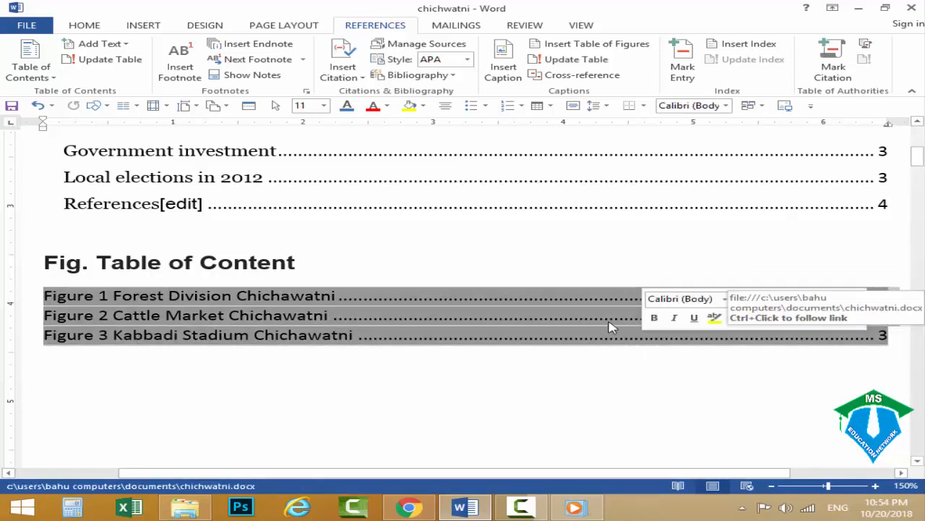
key("Delete")
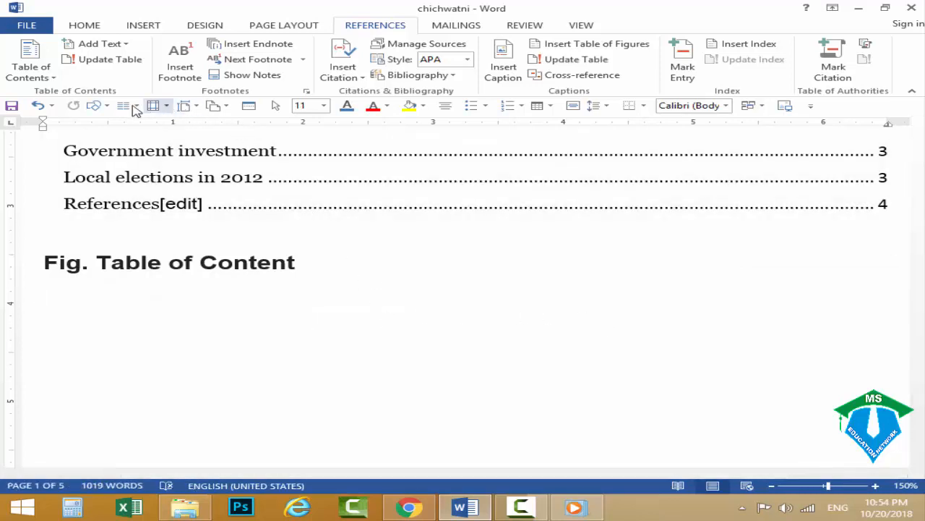
left_click(540, 108)
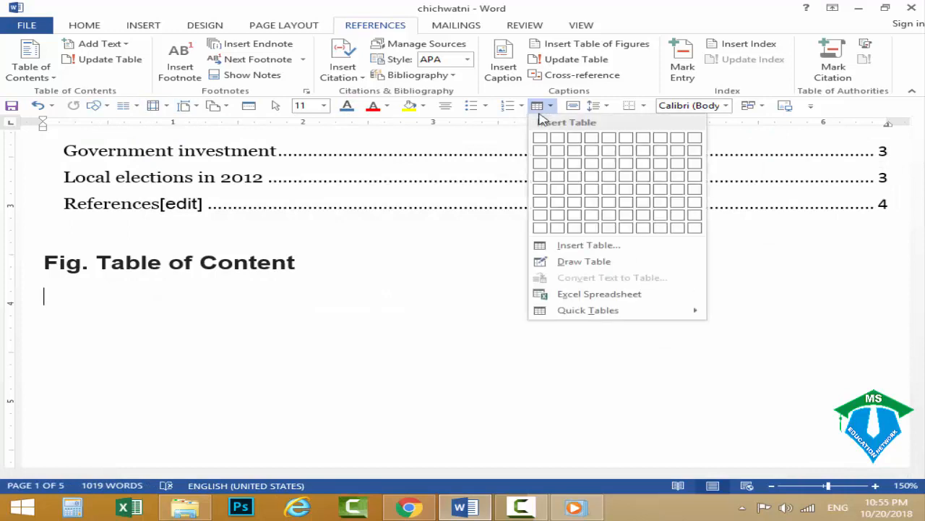
left_click(553, 137)
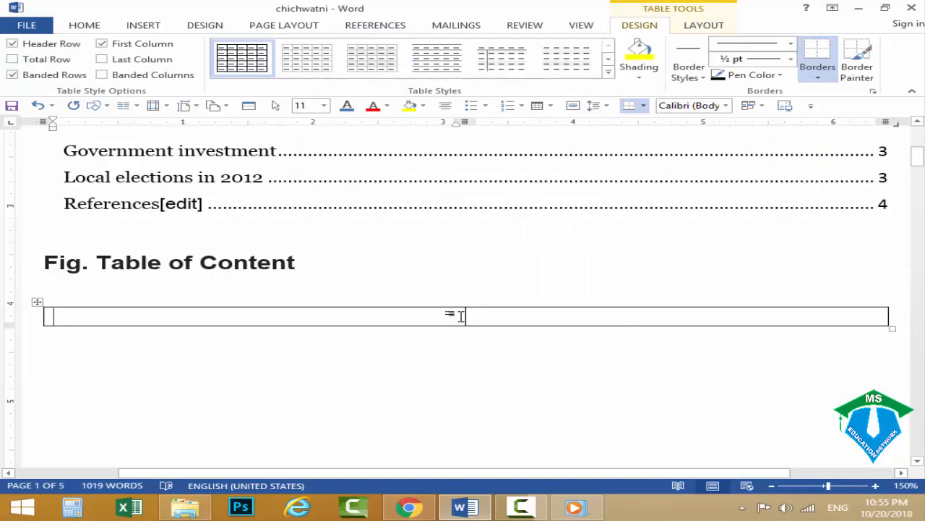
Enter "Page No." in the table's second cell and add a new row below it.
left_click(520, 312)
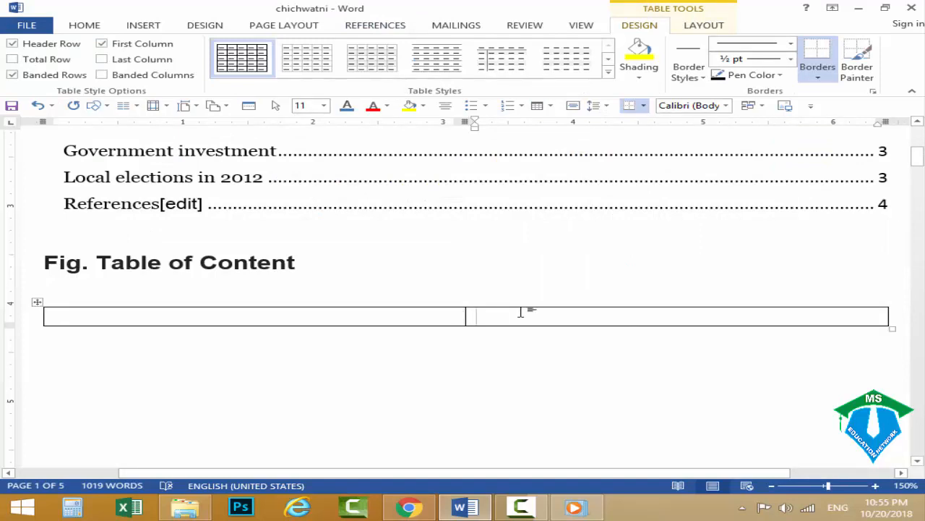
type("Page N")
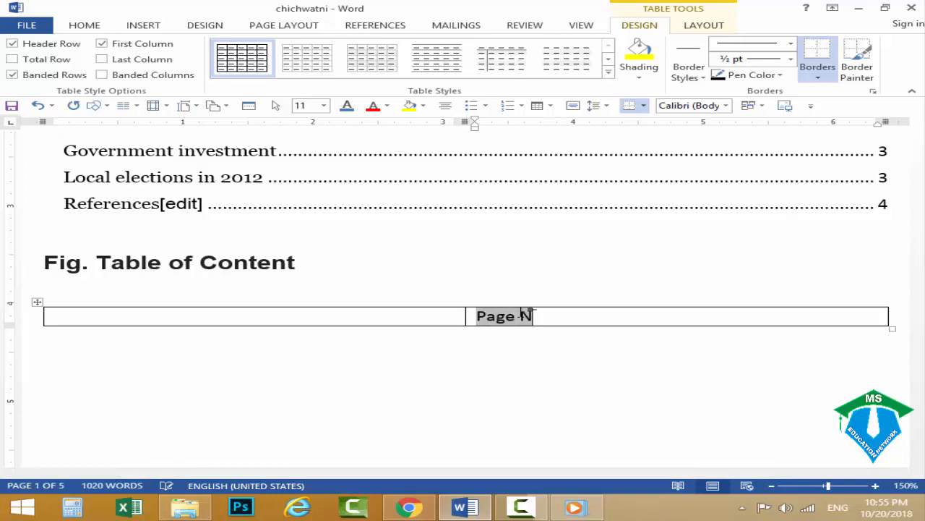
type("o.")
key("Tab")
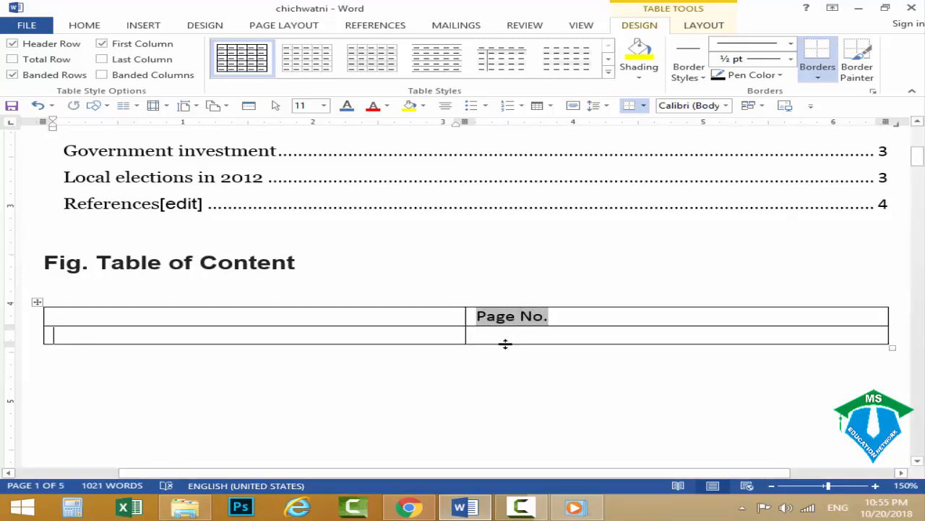
Merge the two cells of the table's second row into one cell.
left_click_drag(515, 334, 399, 334)
right_click(398, 335)
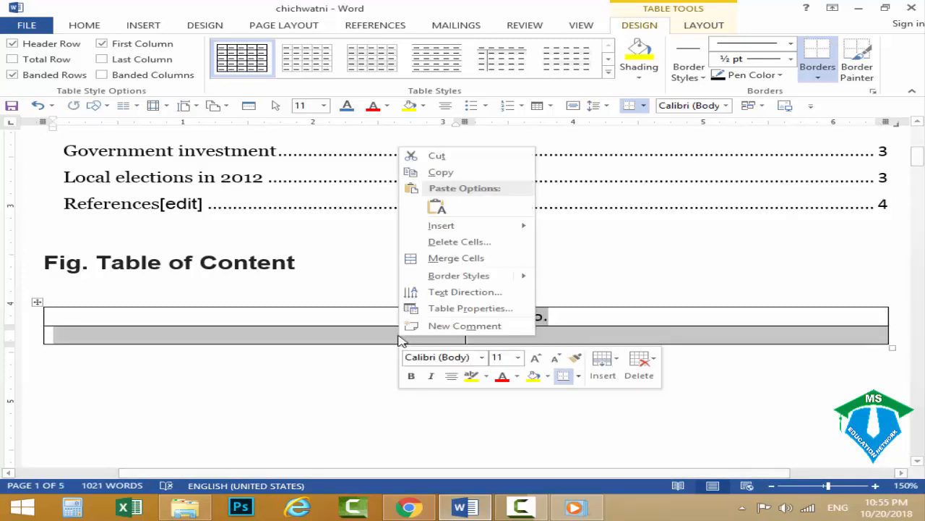
left_click(418, 261)
left_click(318, 339)
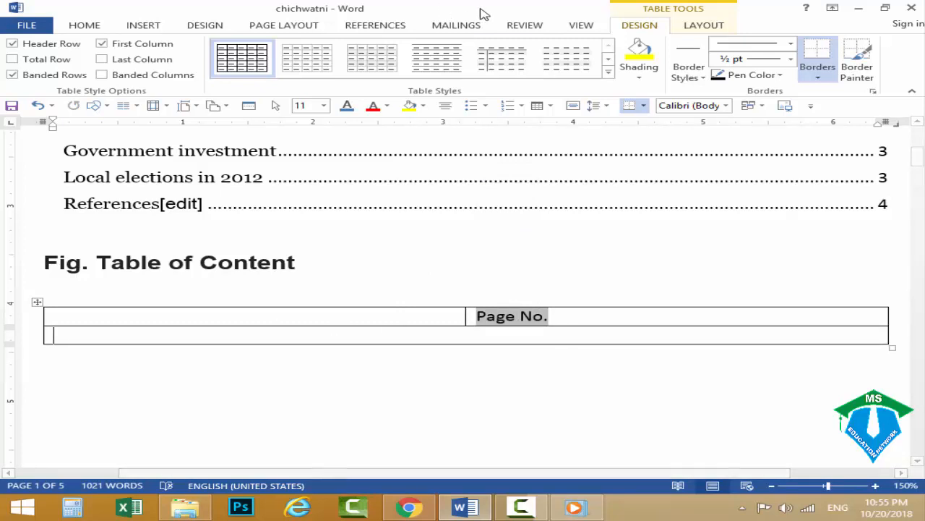
Insert a table of figures from the merged row, agreeing to replace the selected table of figures.
left_click(394, 26)
left_click(541, 44)
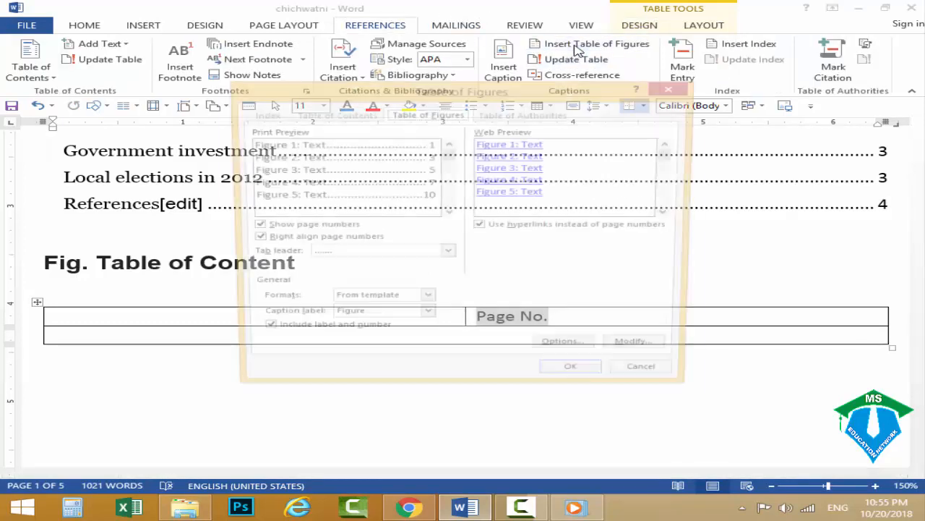
left_click(582, 380)
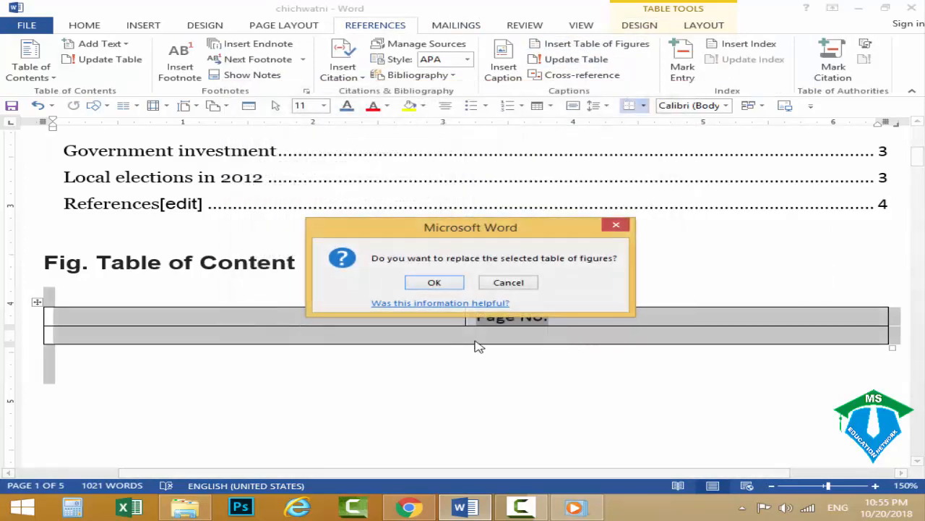
left_click(452, 285)
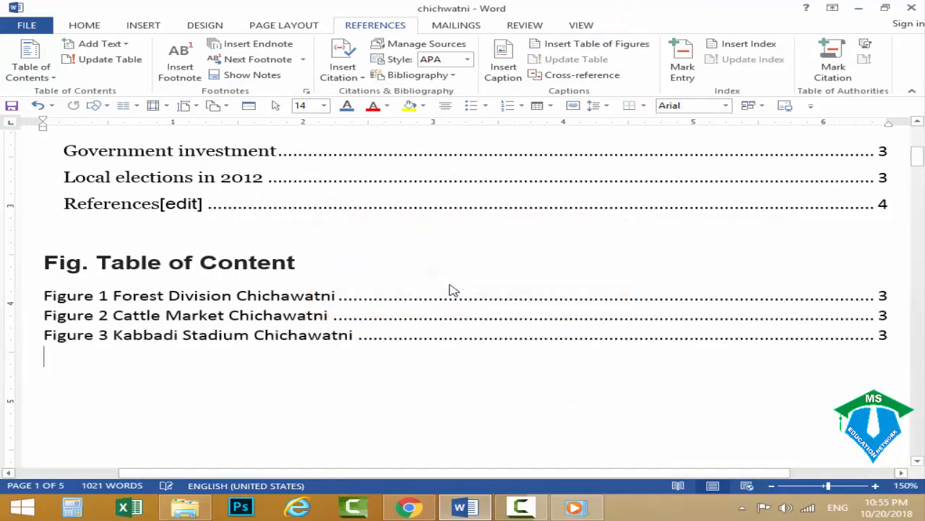
Add a line between the "Fig. Table of Content" heading and the figure list, with "Page No" tabbed toward its right end.
left_click(322, 261)
key("Return")
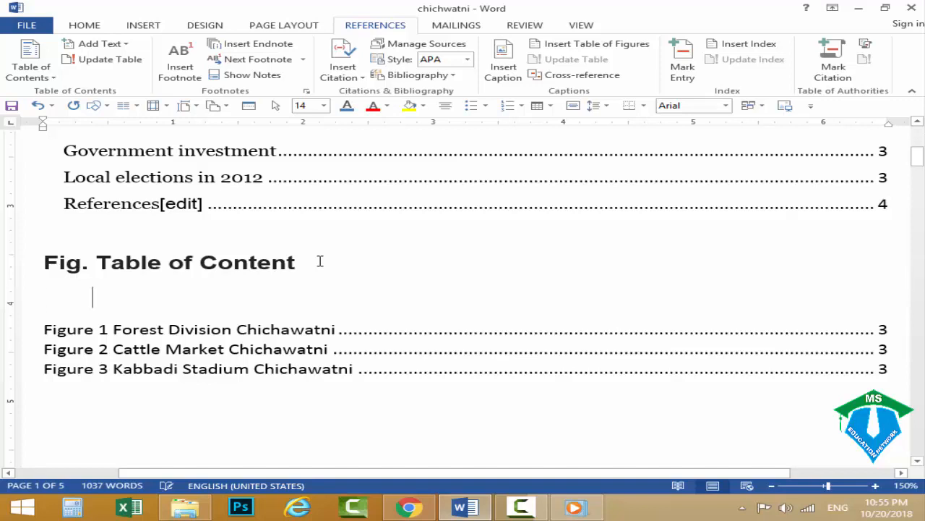
key("Tab")
key("Tab")
key("Tab")
key("Tab")
key("Tab")
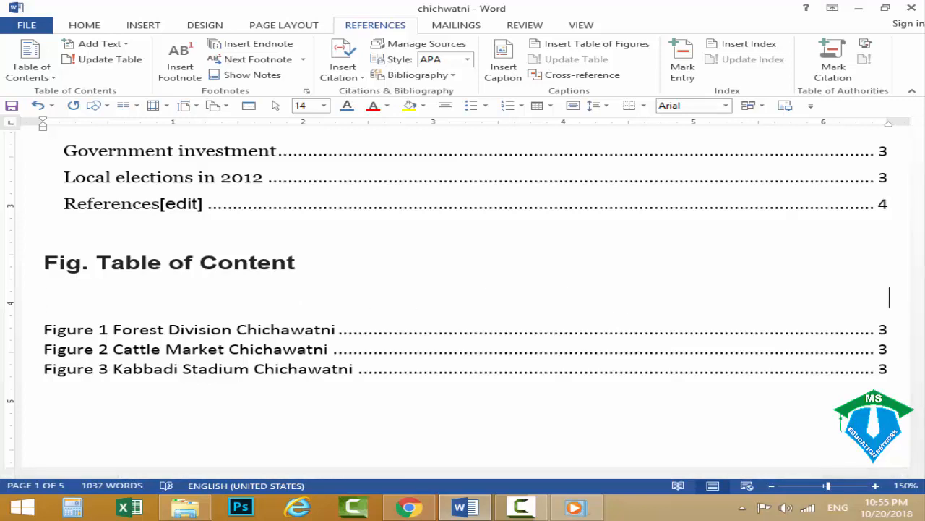
type("Page No")
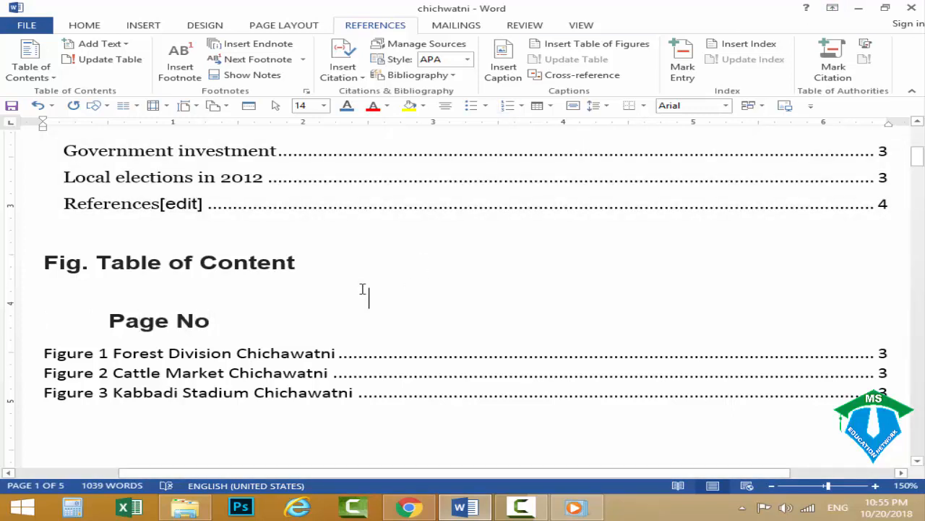
key("BackSpace")
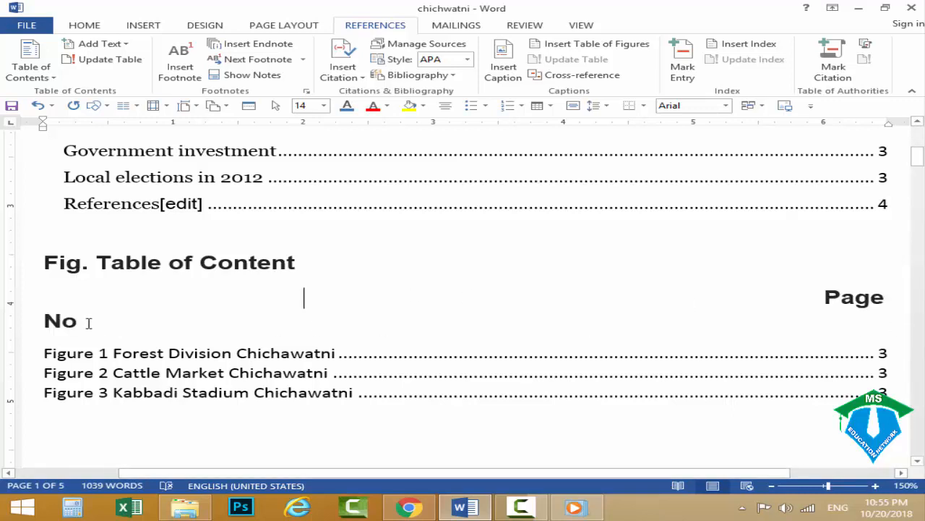
Reduce the font size of the "Page No" text to 9.
left_click_drag(89, 322, 820, 296)
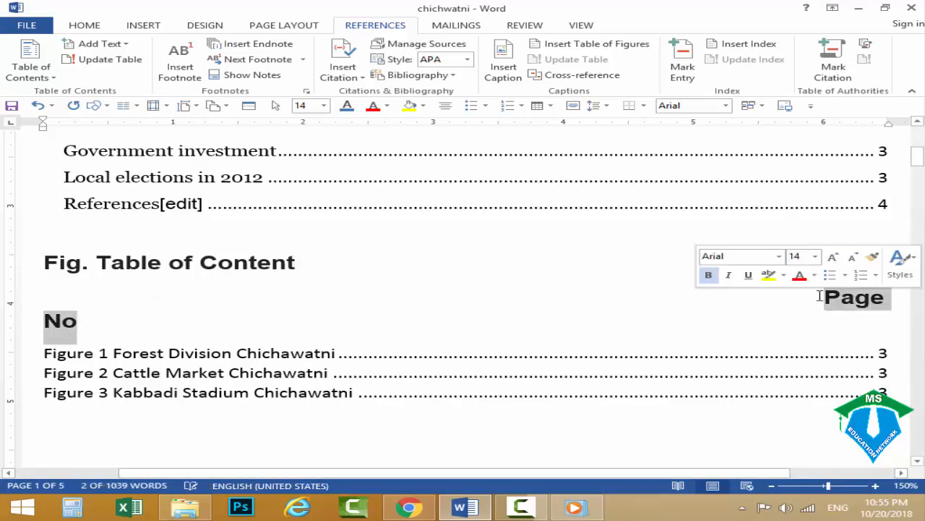
key("ctrl+shift+comma")
key("ctrl+shift+comma")
key("ctrl+shift+comma")
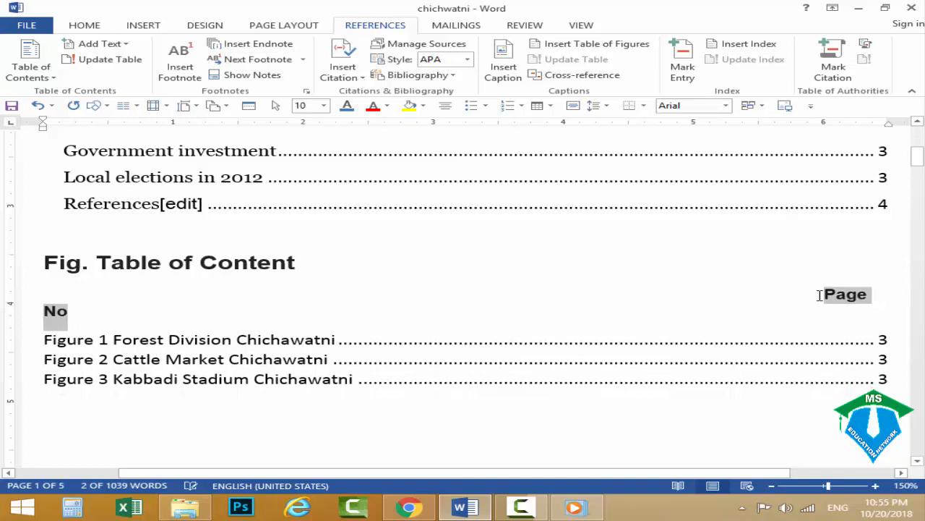
key("ctrl+shift+comma")
Adjust the spacing and increase the indent of the "Page No" line so the label fits on one line above the page numbers.
left_click(816, 294)
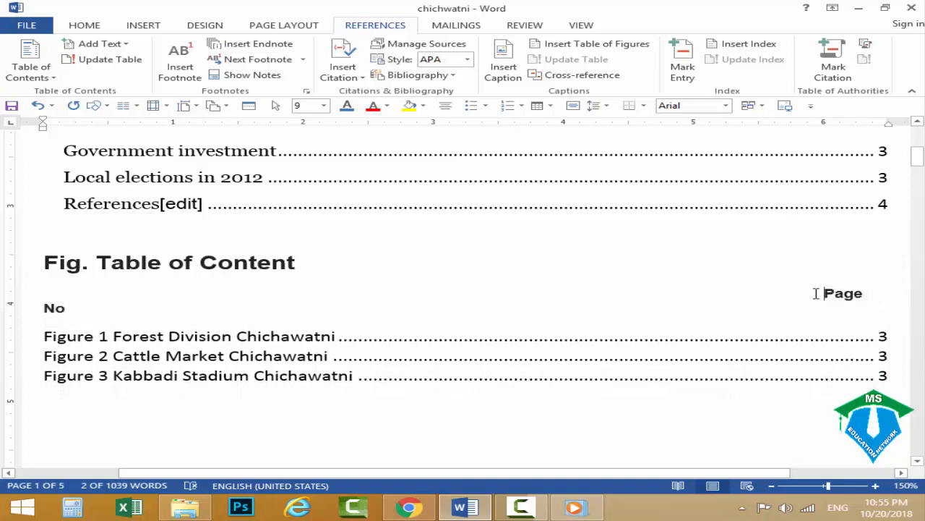
key("BackSpace")
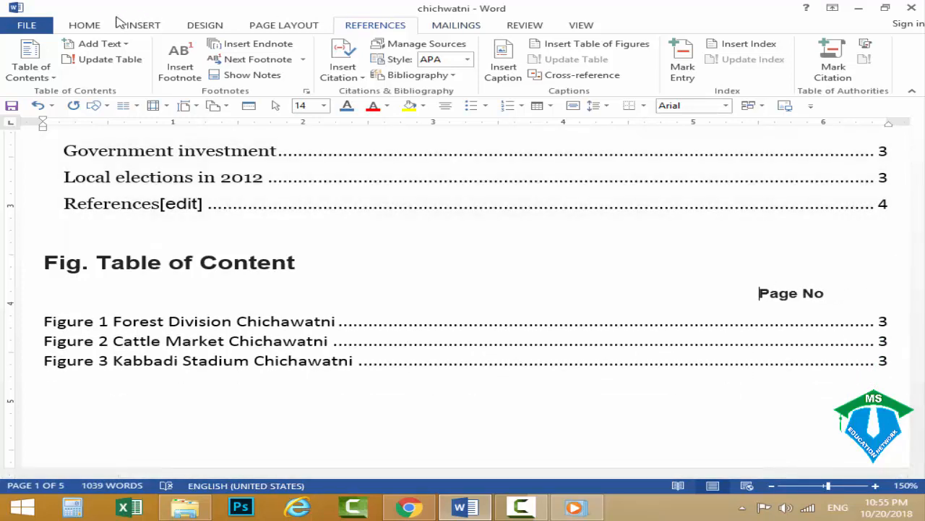
left_click(95, 24)
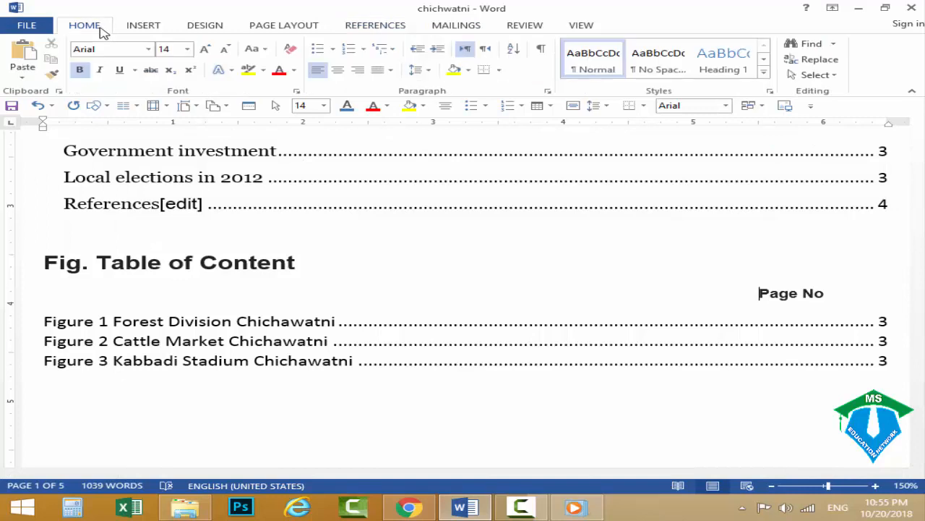
left_click(438, 49)
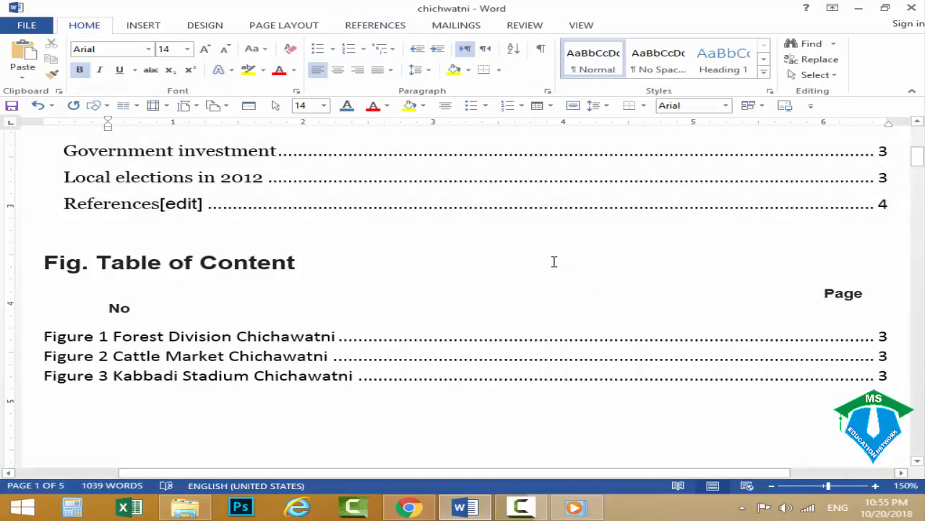
key("ctrl+z")
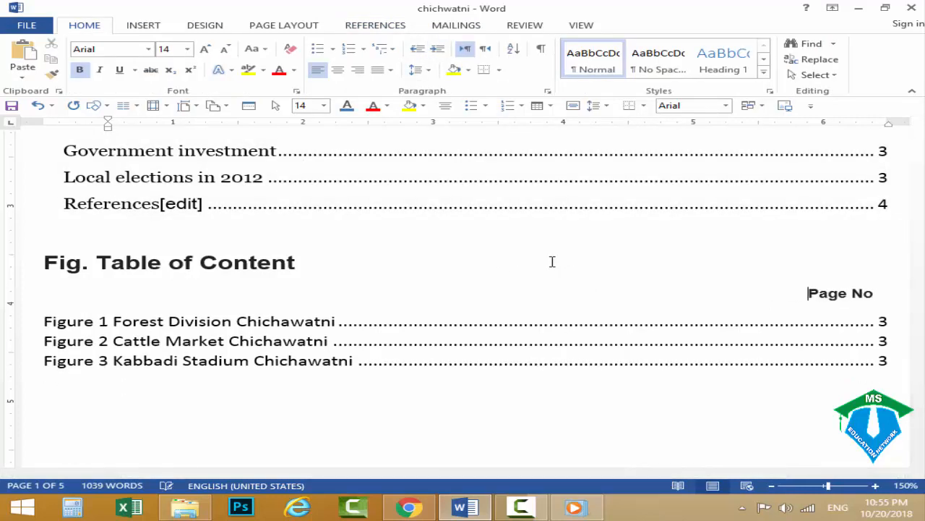
left_click(556, 399)
left_click_drag(824, 291, 886, 293)
left_click(648, 427)
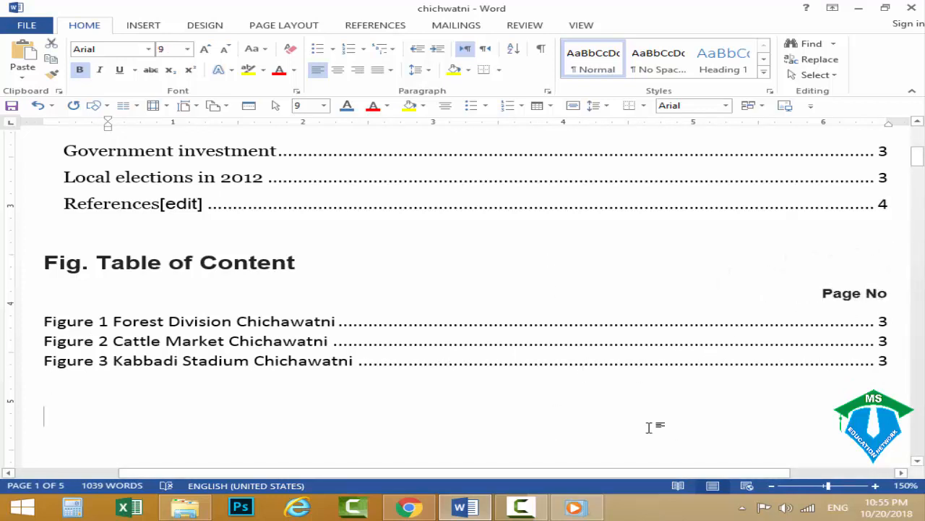